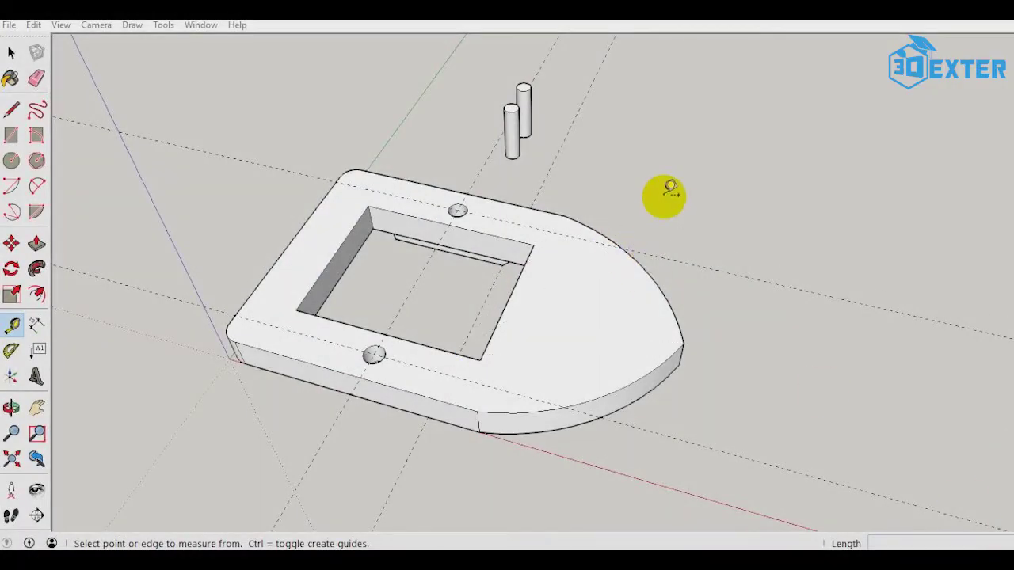
Orbit and zoom around the boat to view it from several angles.
key(o)
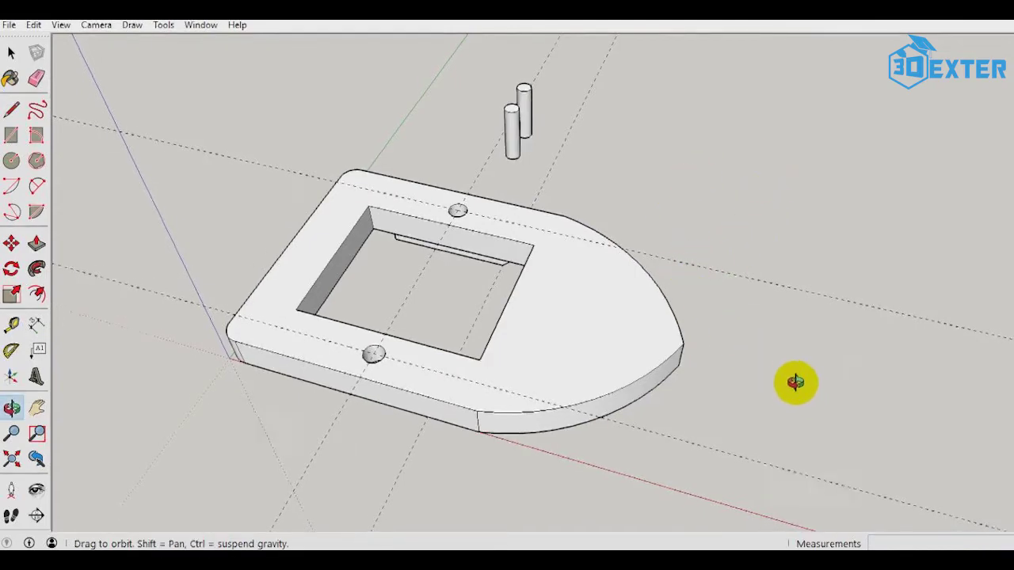
middle_drag(795, 383, 674, 274)
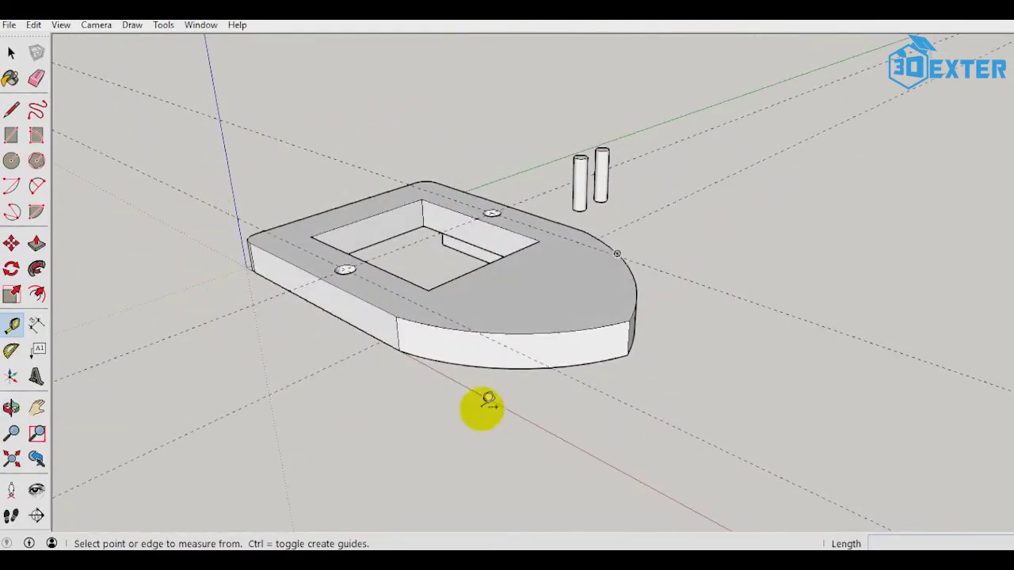
middle_drag(818, 233, 333, 283)
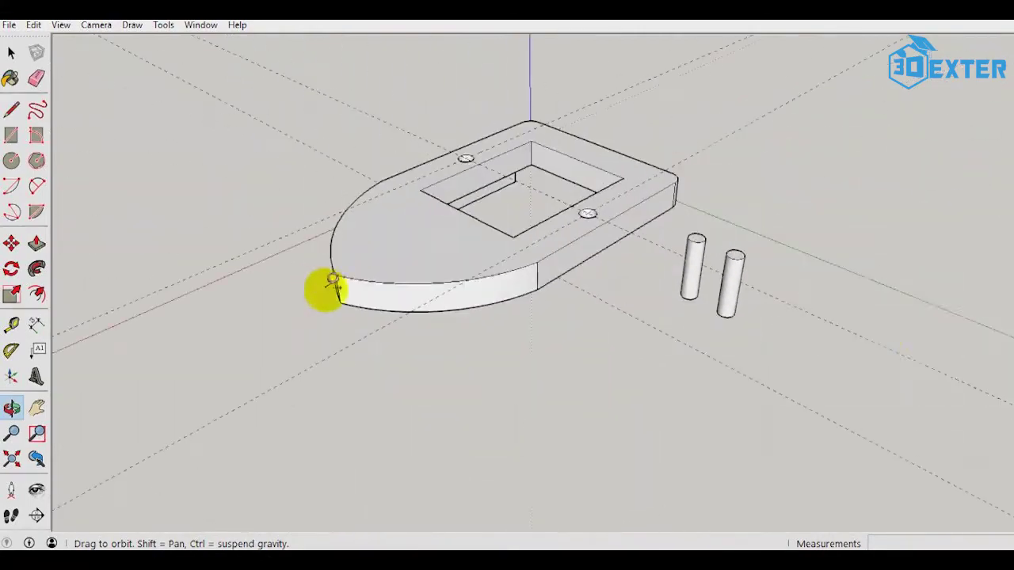
scroll(586, 289, up, 2)
scroll(498, 328, up, 3)
scroll(512, 296, down, 2)
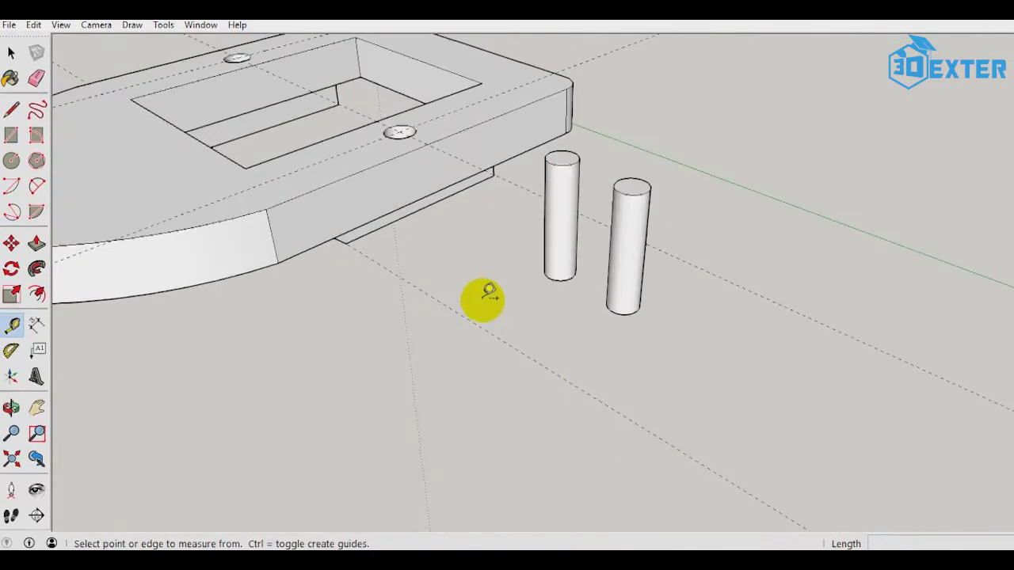
middle_drag(489, 293, 248, 324)
scroll(269, 269, down, 1)
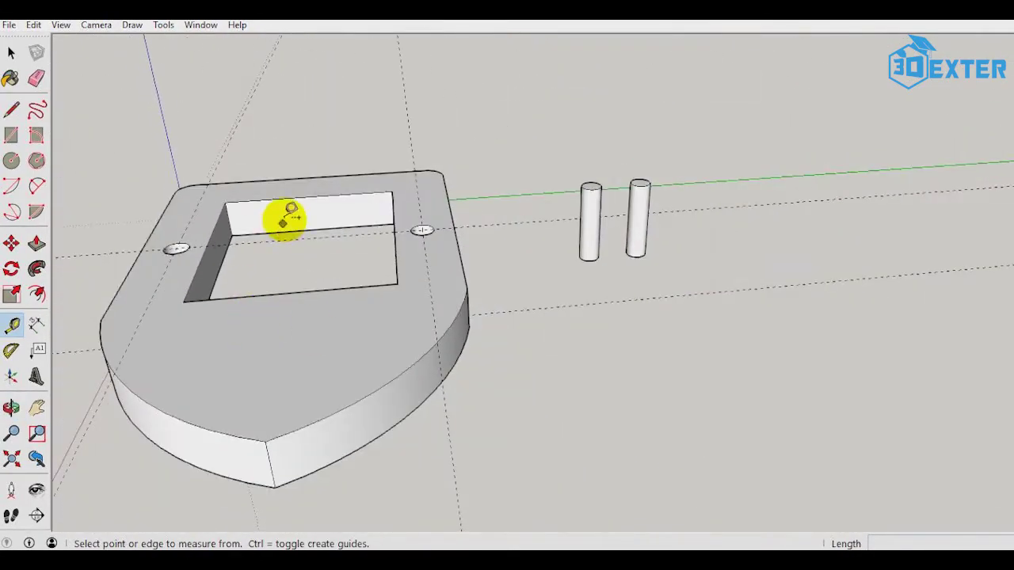
middle_drag(437, 425, 631, 379)
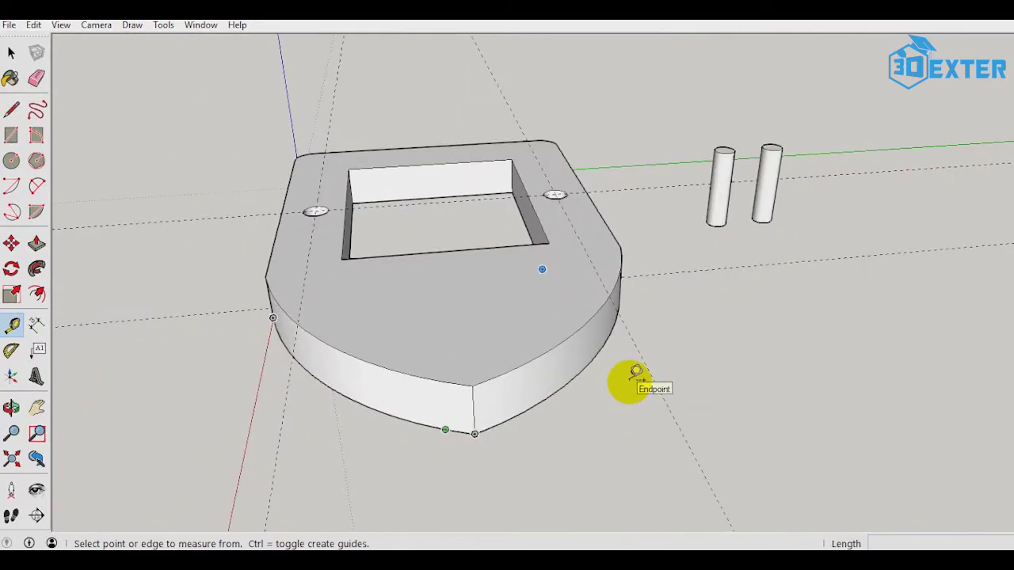
mouse_move(142, 457)
middle_down()
mouse_move(421, 459)
mouse_move(315, 440)
mouse_move(261, 441)
mouse_move(430, 468)
middle_up()
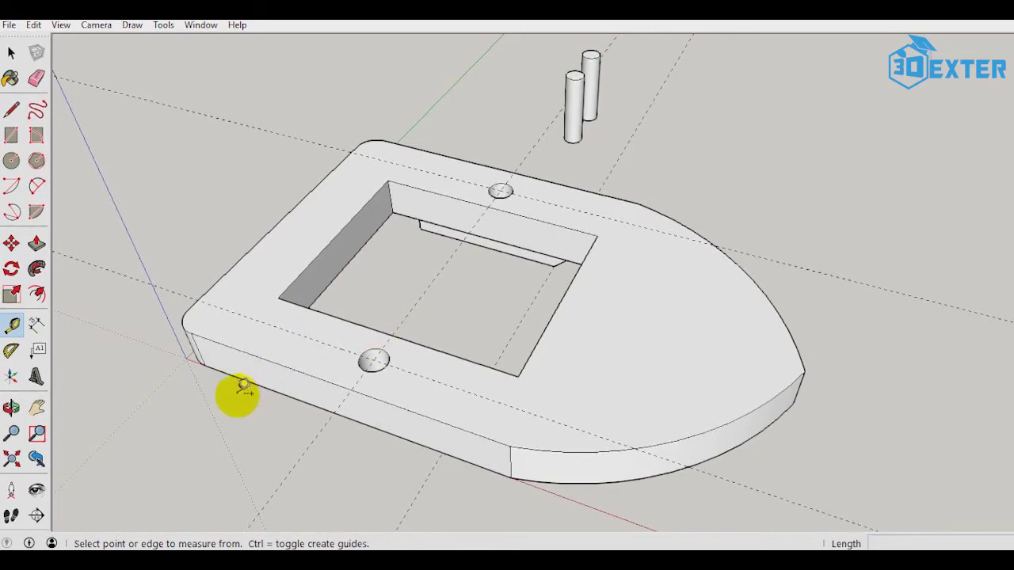
middle_drag(243, 388, 290, 435)
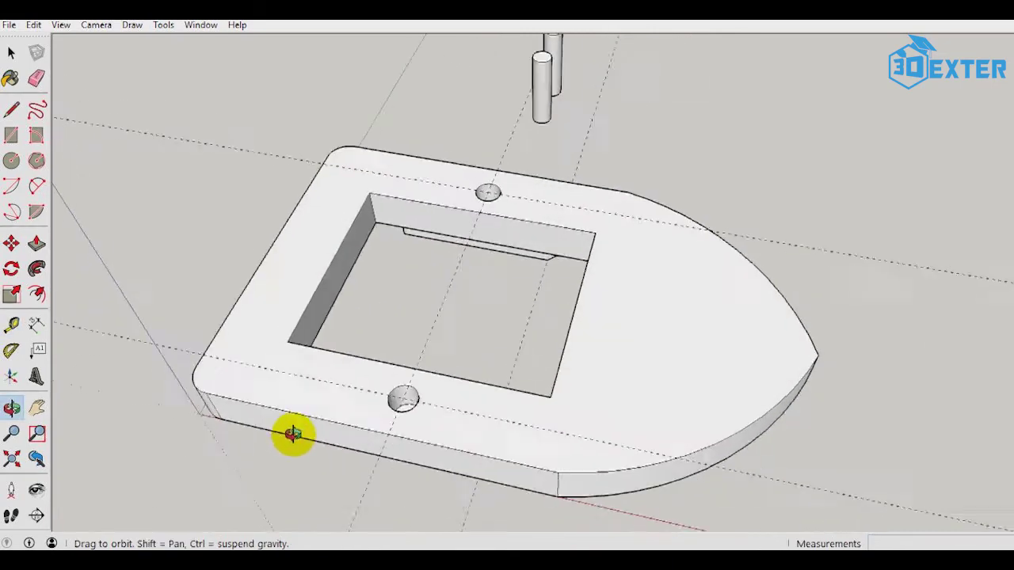
Measure from the pocket's near-left corner into the pocket with the Tape Measure.
click(13, 326)
scroll(317, 369, up, 2)
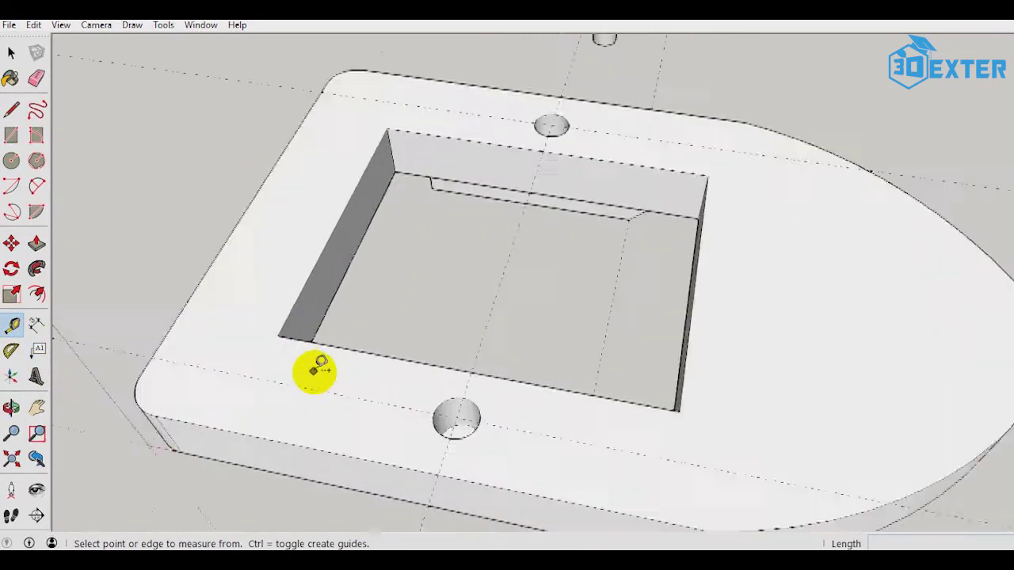
scroll(317, 369, up, 1)
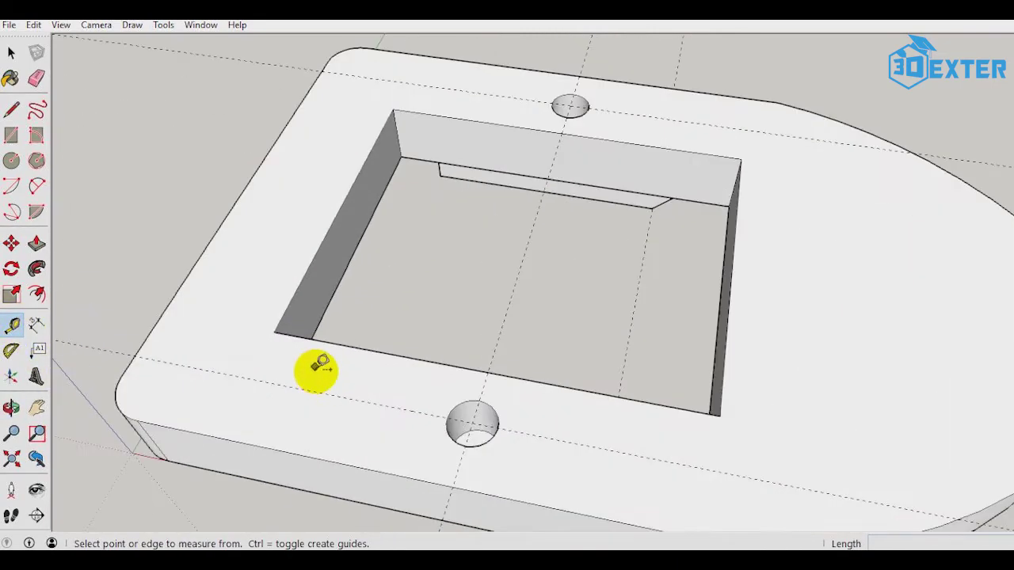
click(273, 331)
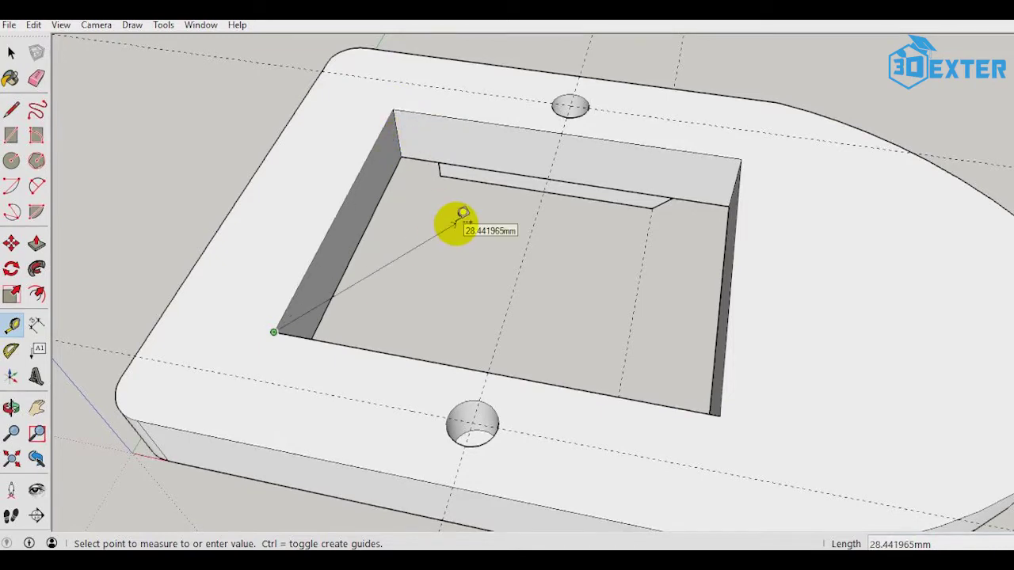
click(462, 213)
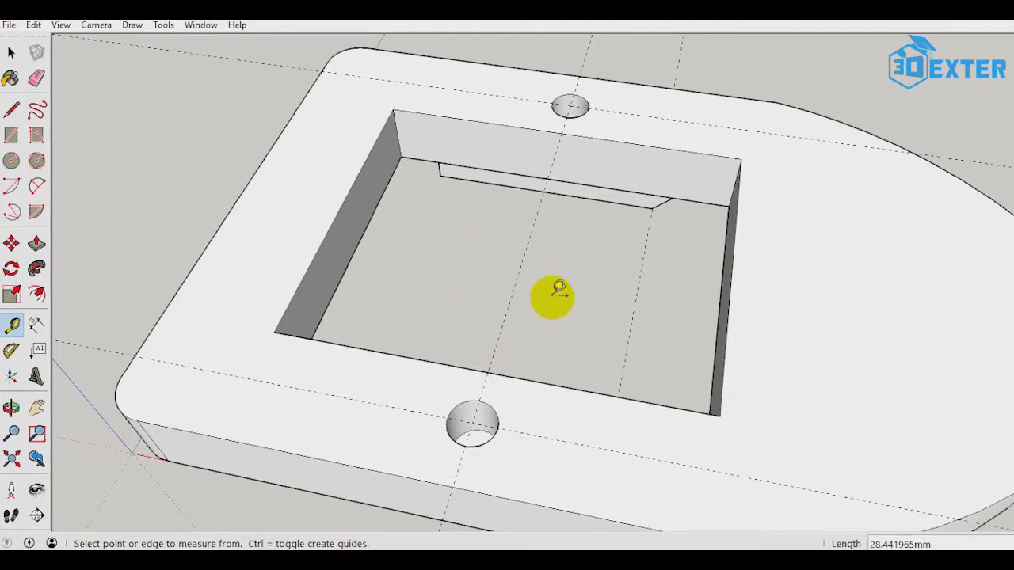
scroll(558, 290, down, 2)
scroll(558, 290, down, 1)
scroll(558, 290, down, 1)
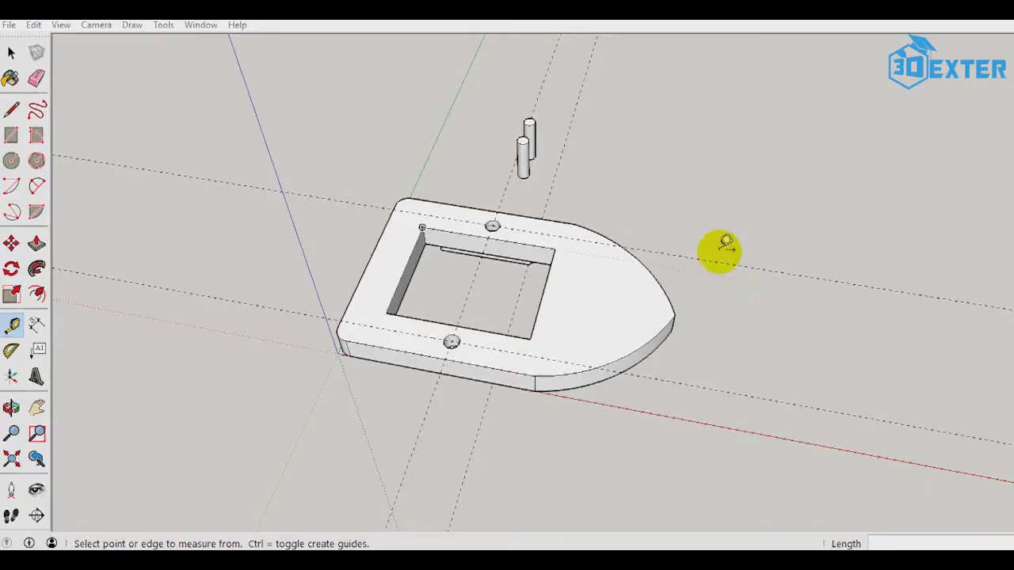
Orbit to a top-down view and pan to the empty ground beside the hull.
key(o)
drag(679, 286, 418, 161)
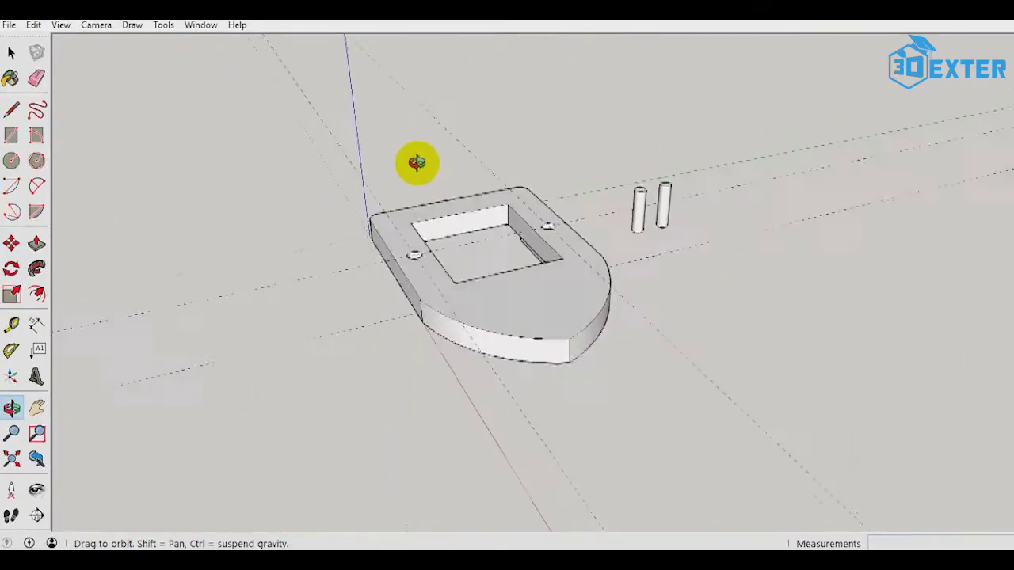
key(t)
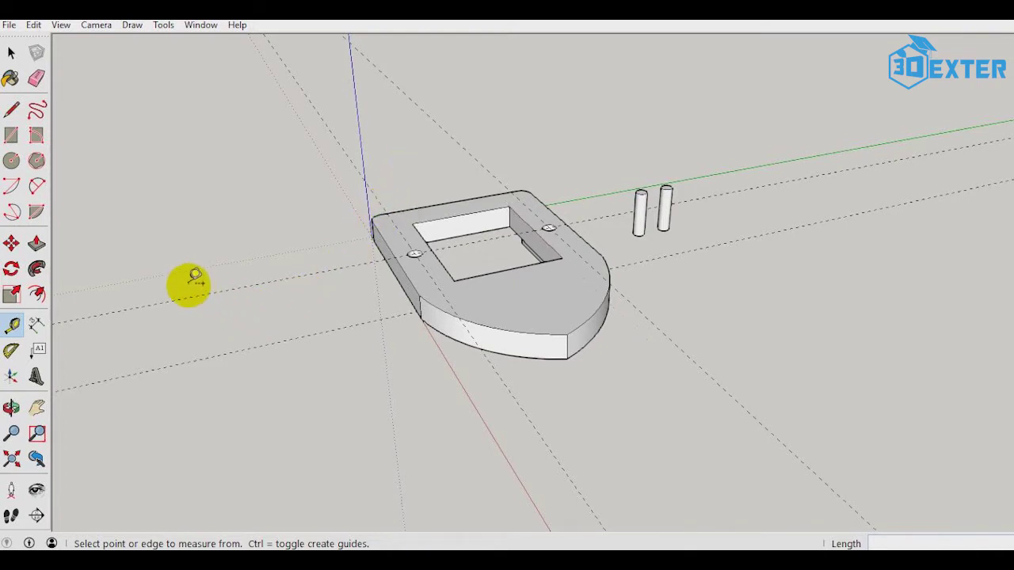
mouse_move(169, 294)
middle_down()
mouse_move(340, 343)
mouse_move(344, 318)
middle_up()
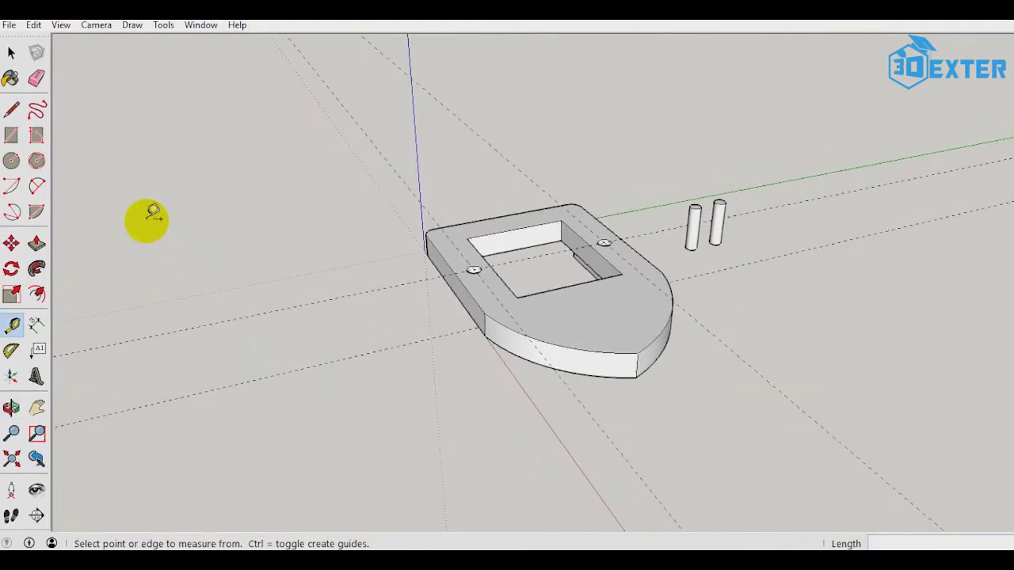
middle_drag(150, 220, 193, 346)
scroll(309, 398, up, 4)
shift+middle_drag(311, 403, 443, 240)
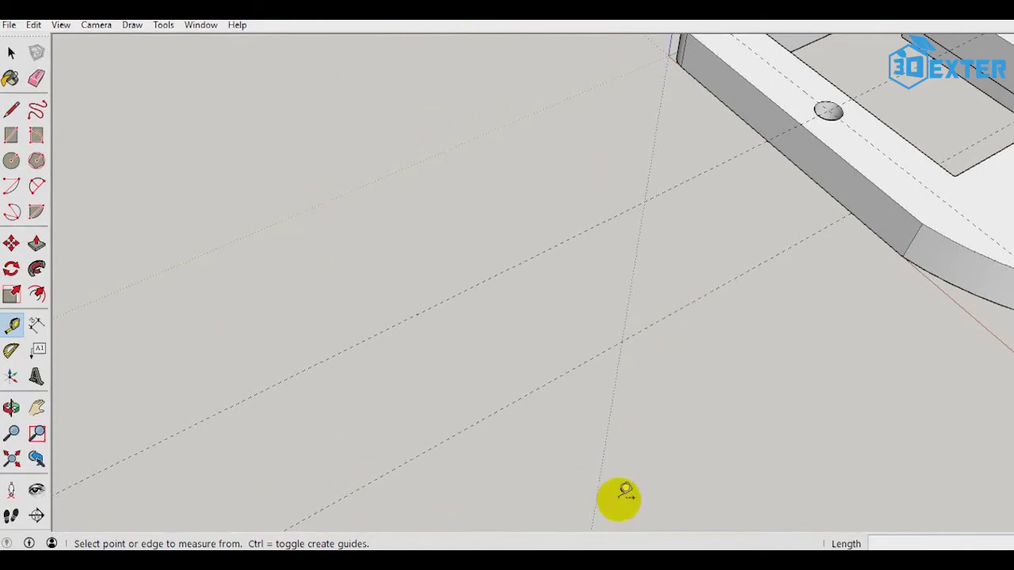
Draw a radius-2.5 circle on the empty ground beside the hull as the hub.
click(11, 160)
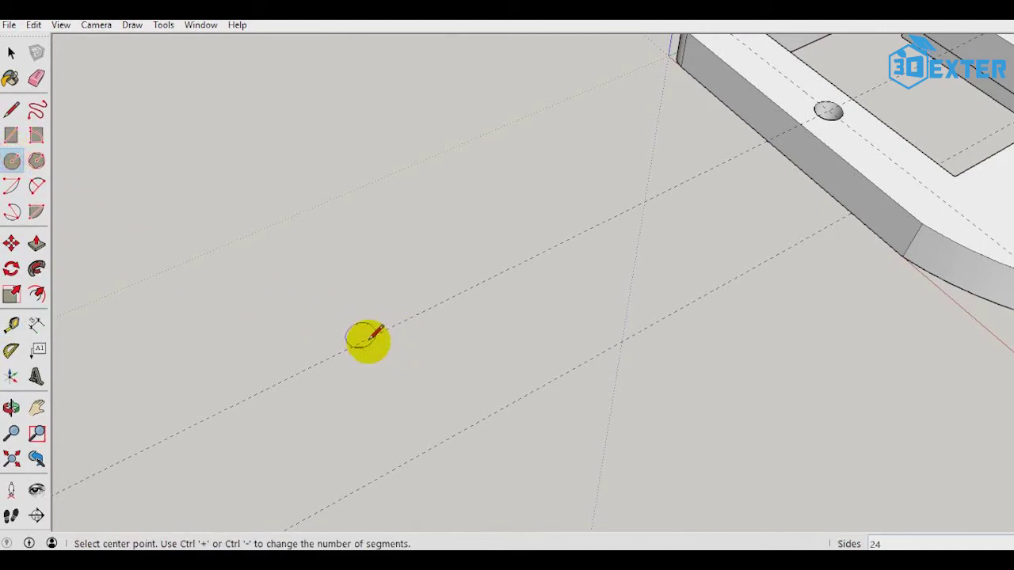
middle_drag(436, 340, 481, 290)
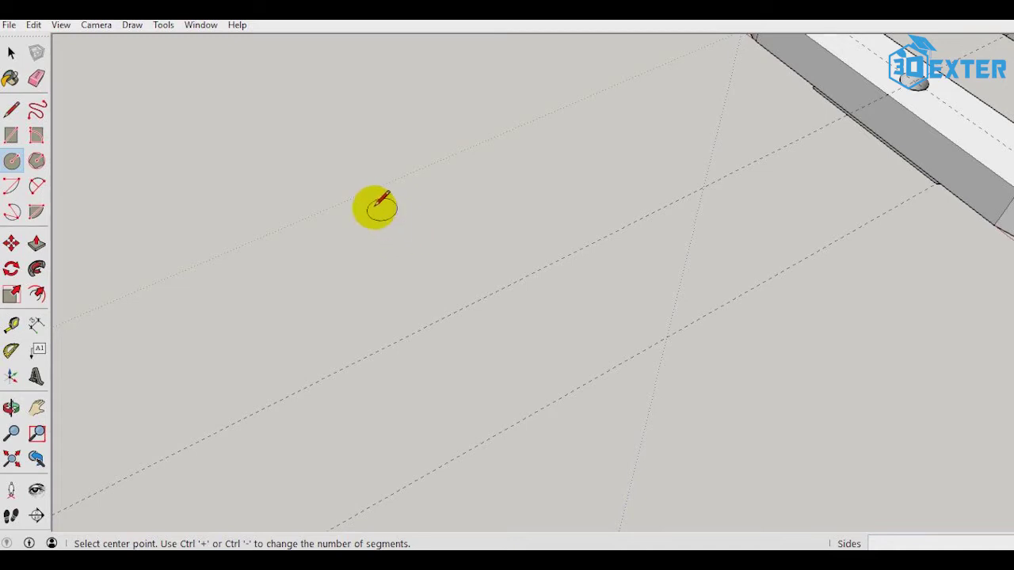
click(341, 229)
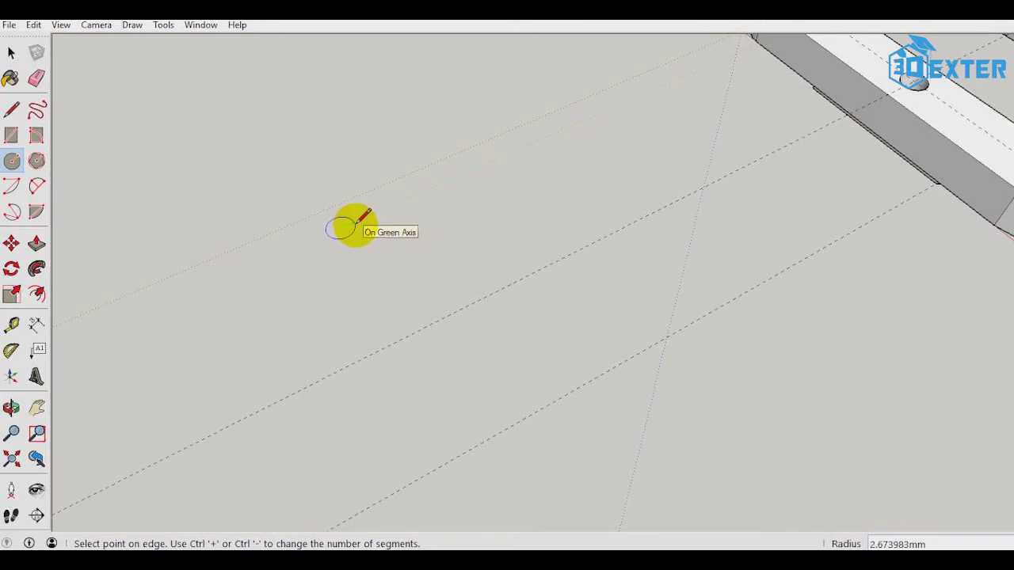
text(2.5)
key(Return)
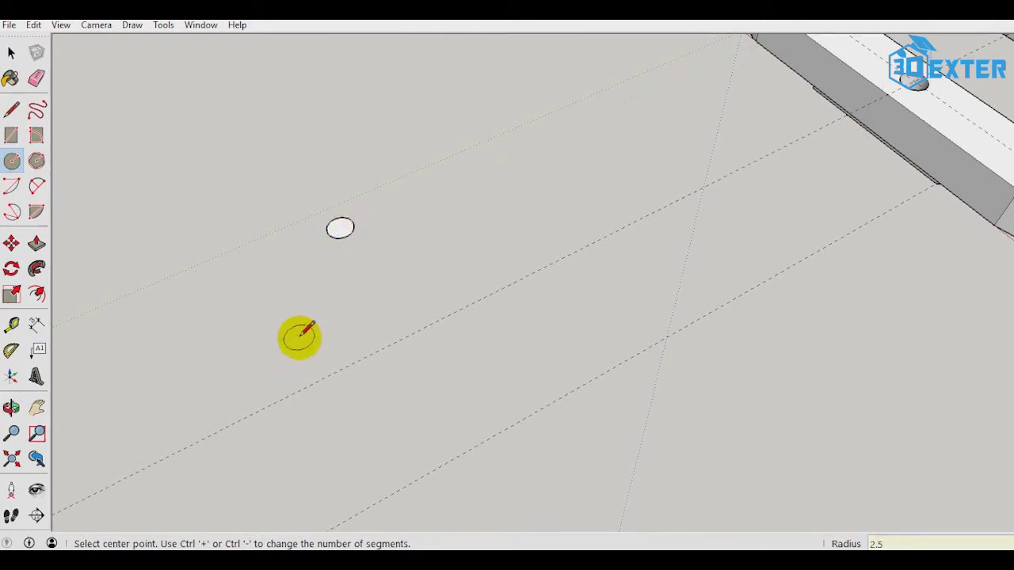
mouse_move(305, 272)
middle_down()
mouse_move(497, 372)
mouse_move(482, 403)
middle_up()
mouse_move(662, 289)
middle_down()
mouse_move(673, 283)
mouse_move(535, 282)
mouse_move(522, 335)
mouse_move(590, 372)
mouse_move(554, 391)
mouse_move(499, 351)
mouse_move(428, 384)
middle_up()
scroll(428, 384, up, 5)
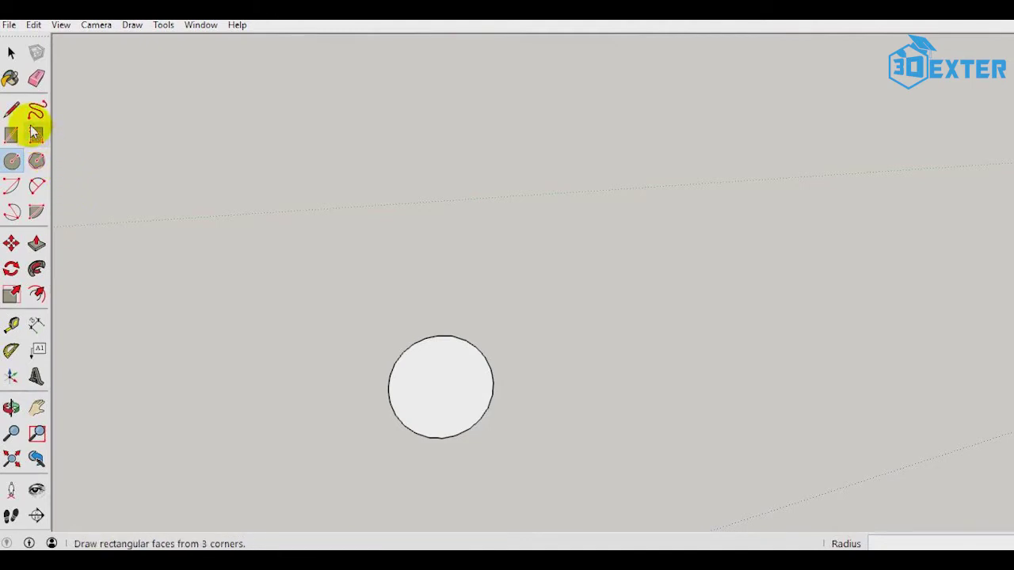
Draw a 20-unit line from the circle's top edge.
click(12, 110)
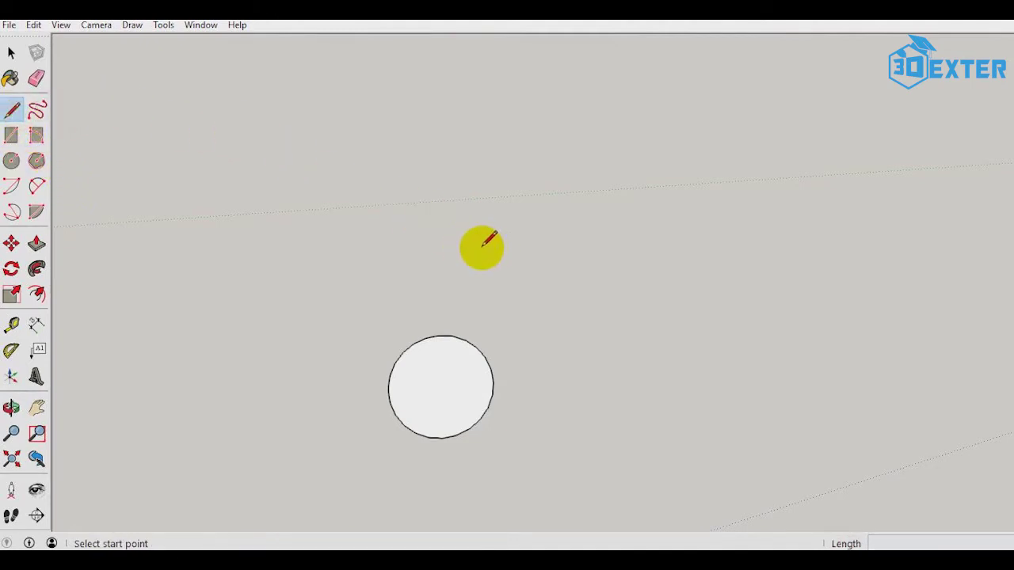
scroll(479, 246, down, 1)
middle_drag(480, 246, 482, 308)
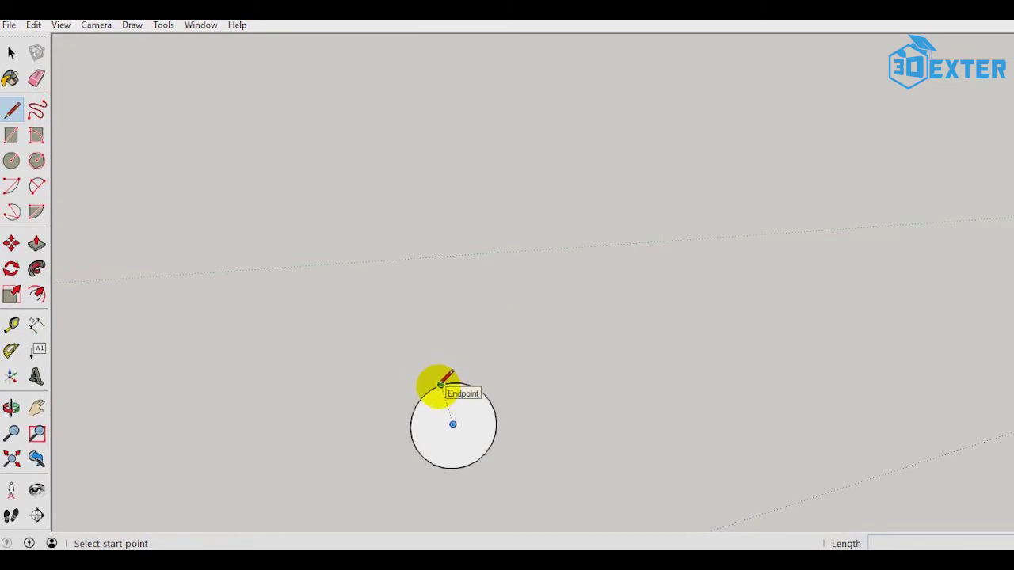
click(440, 385)
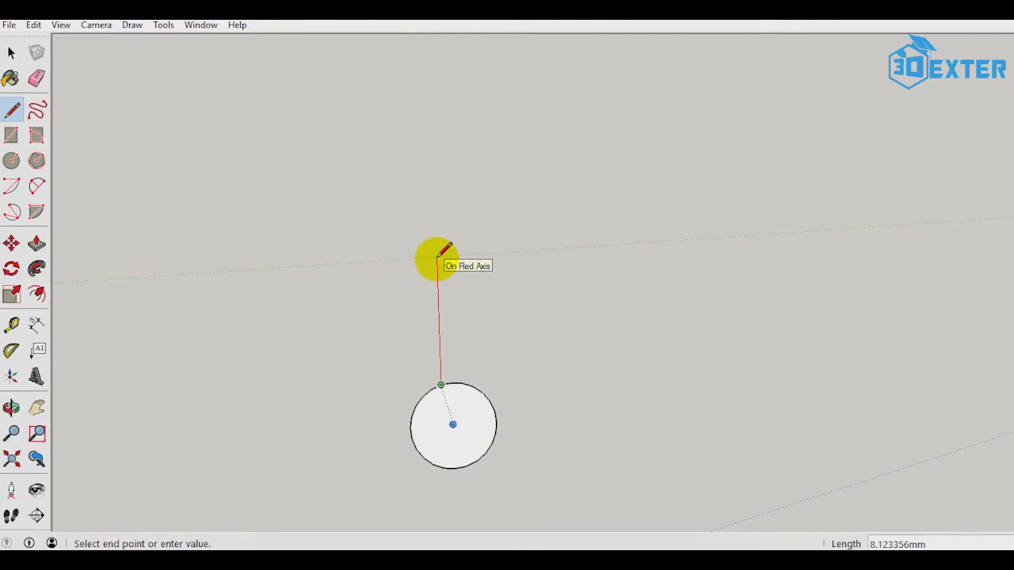
text(20)
key(Return)
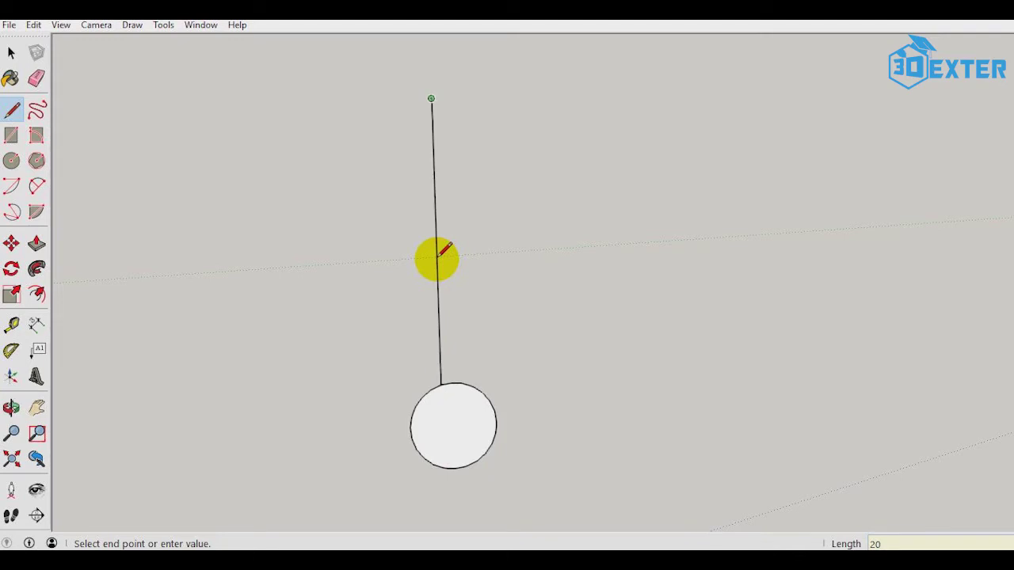
key(Escape)
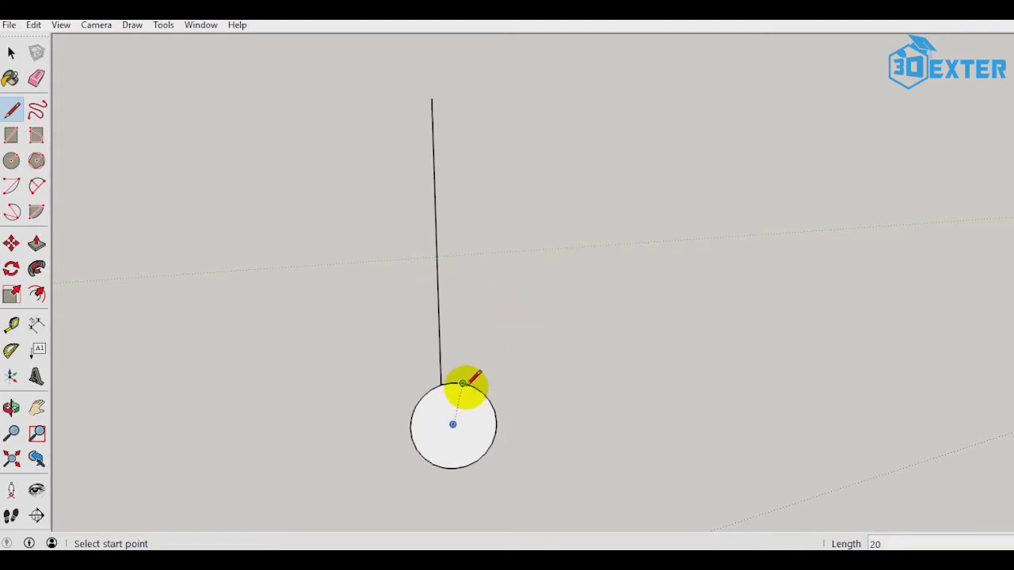
Draw a second 20-unit line and close the thin rectangle into a handle face.
click(463, 384)
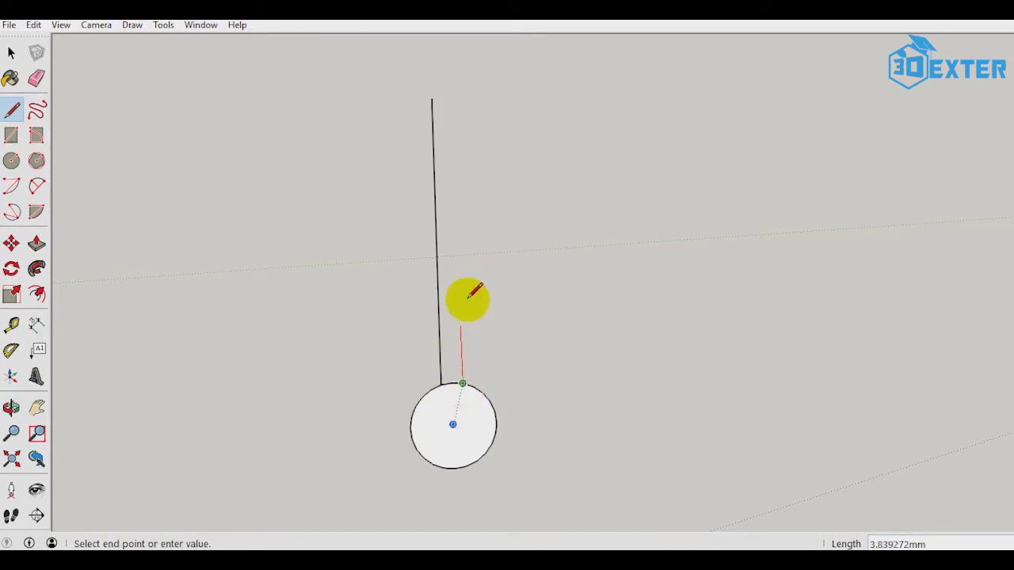
text(20)
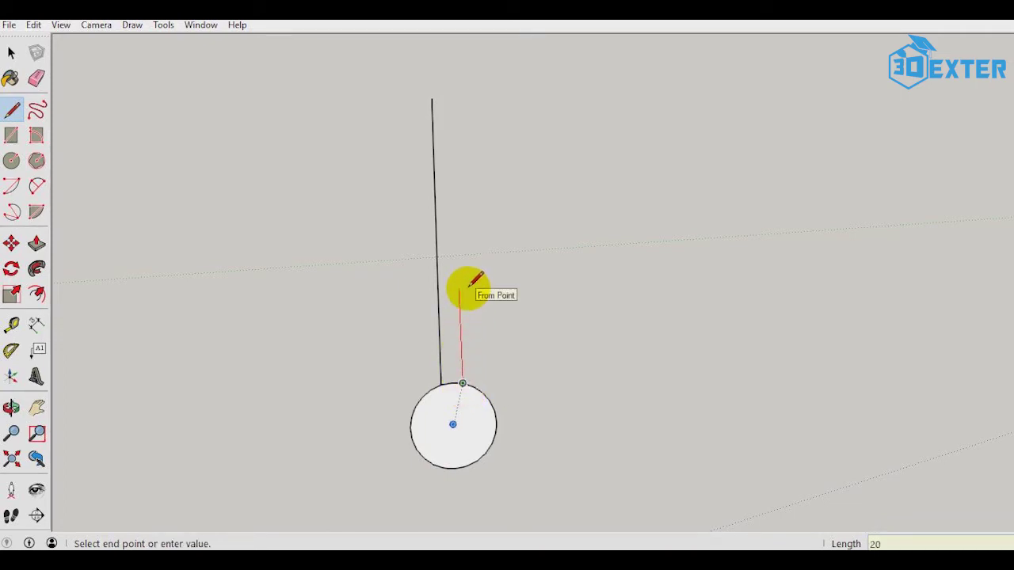
key(Return)
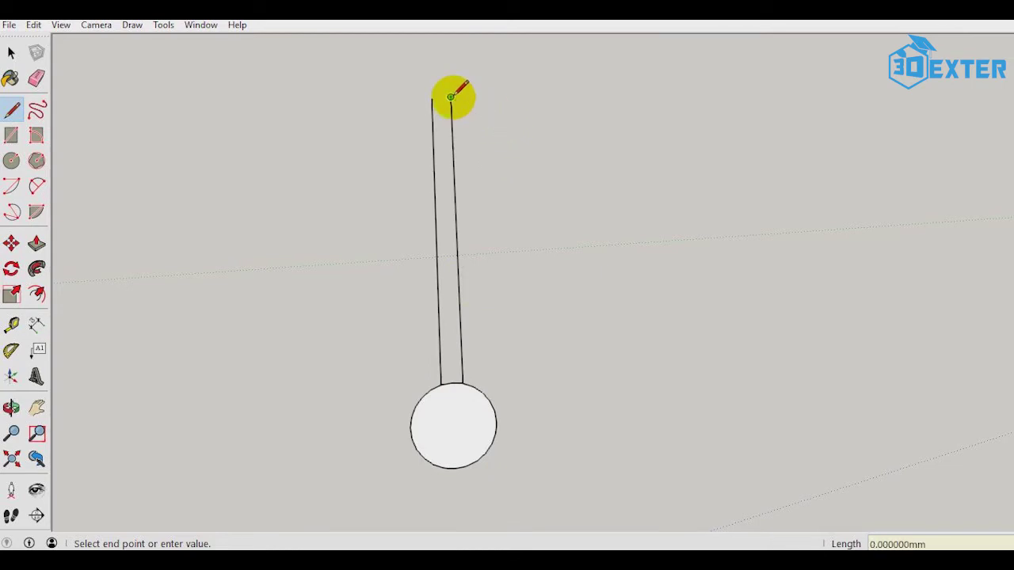
click(431, 98)
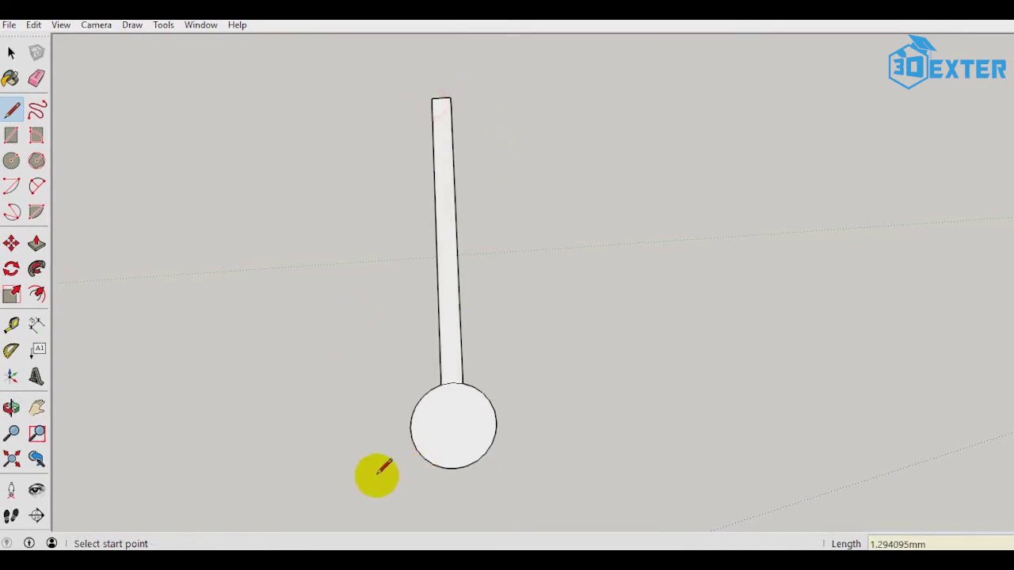
mouse_move(375, 473)
middle_down()
mouse_move(606, 293)
mouse_move(605, 424)
middle_up()
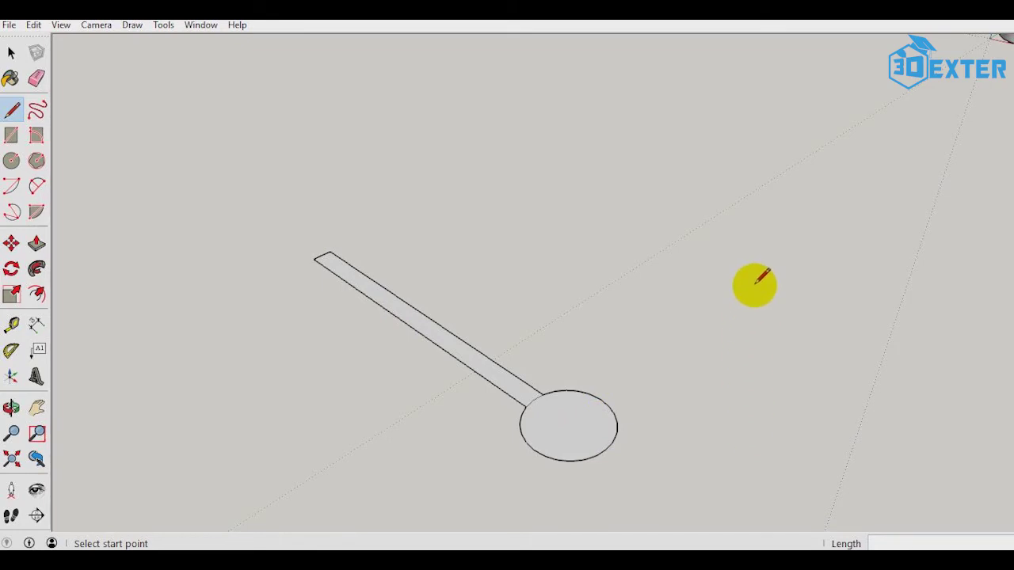
middle_drag(753, 283, 686, 358)
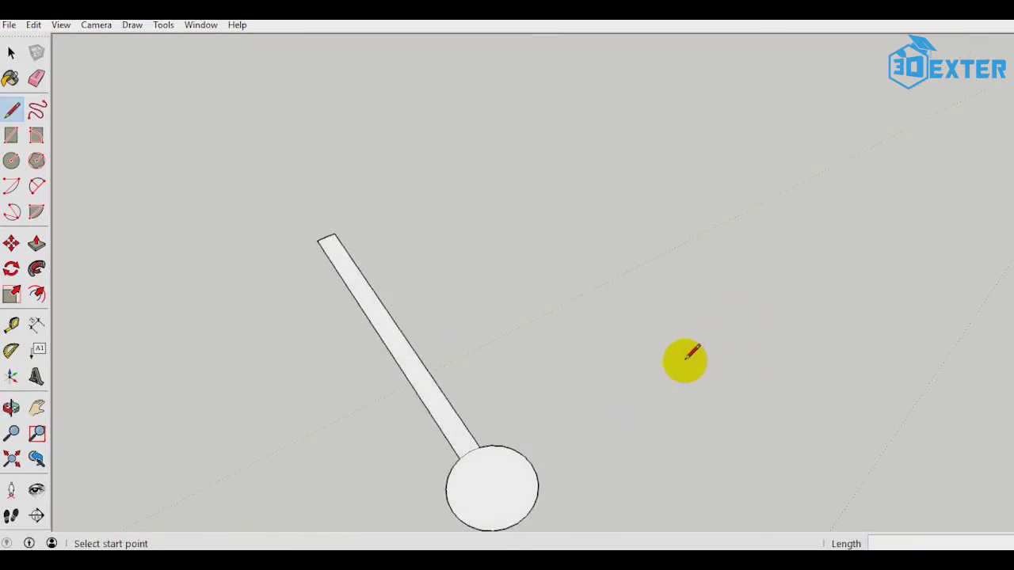
scroll(685, 357, down, 3)
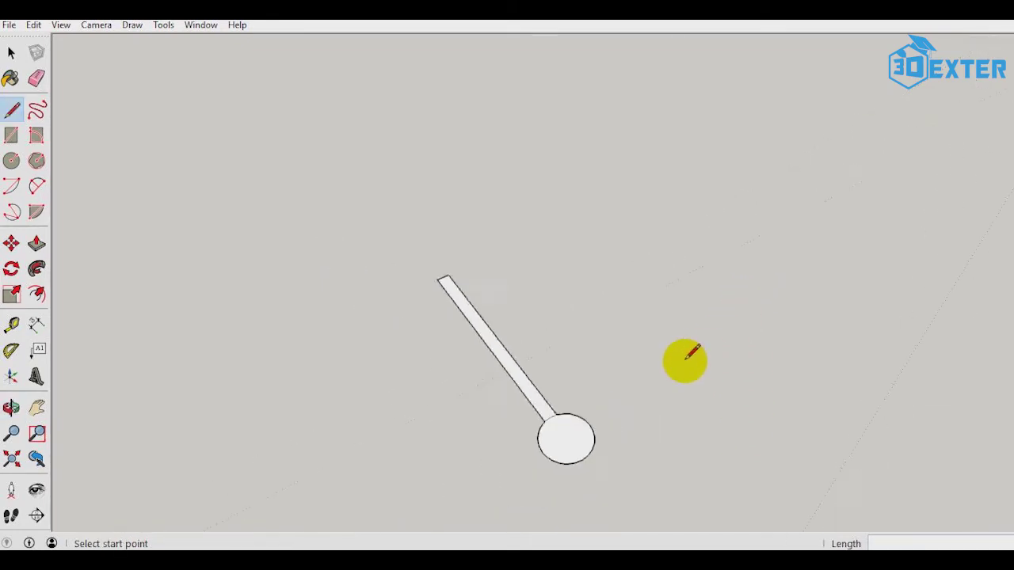
scroll(685, 357, down, 1)
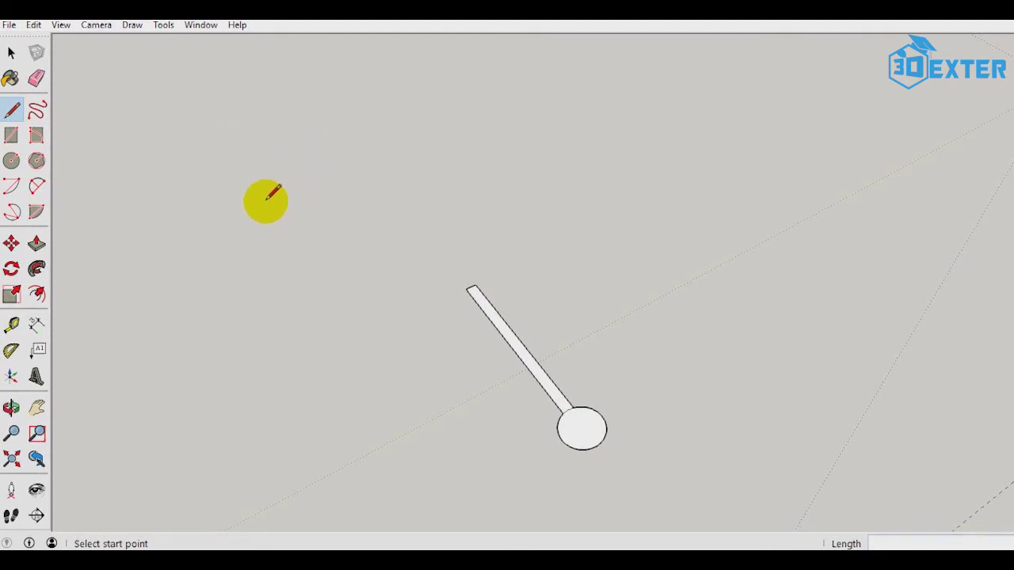
click(11, 269)
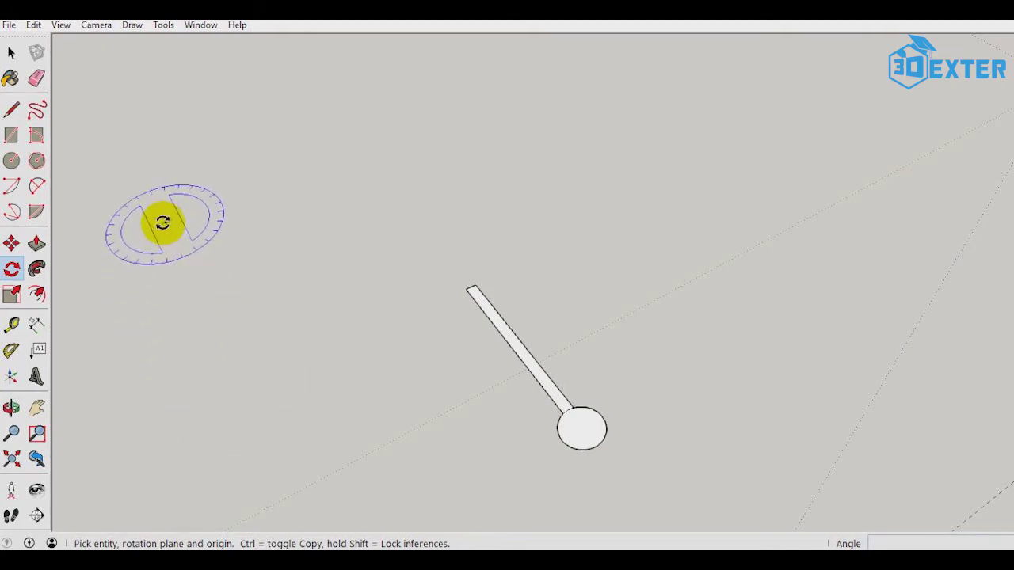
scroll(628, 479, up, 3)
scroll(634, 487, down, 2)
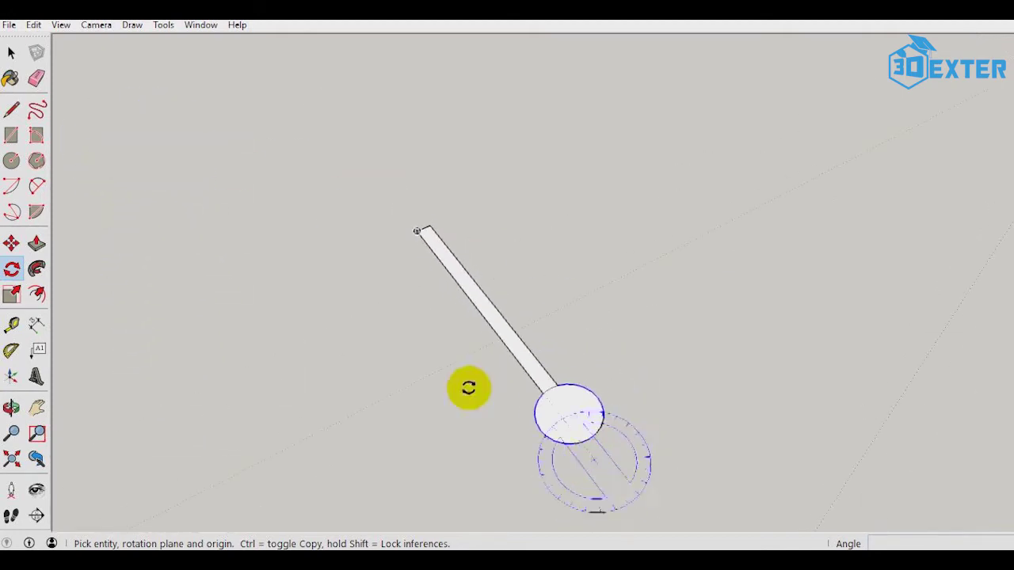
click(14, 57)
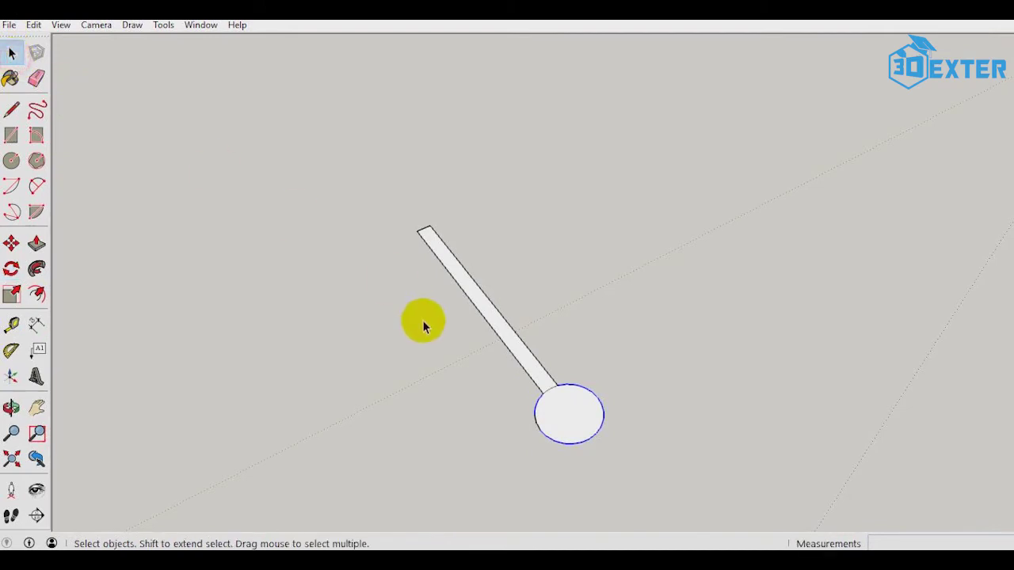
Select only the long handle face, clearing the accidental circle selection.
click(452, 380)
click(577, 415)
click(619, 370)
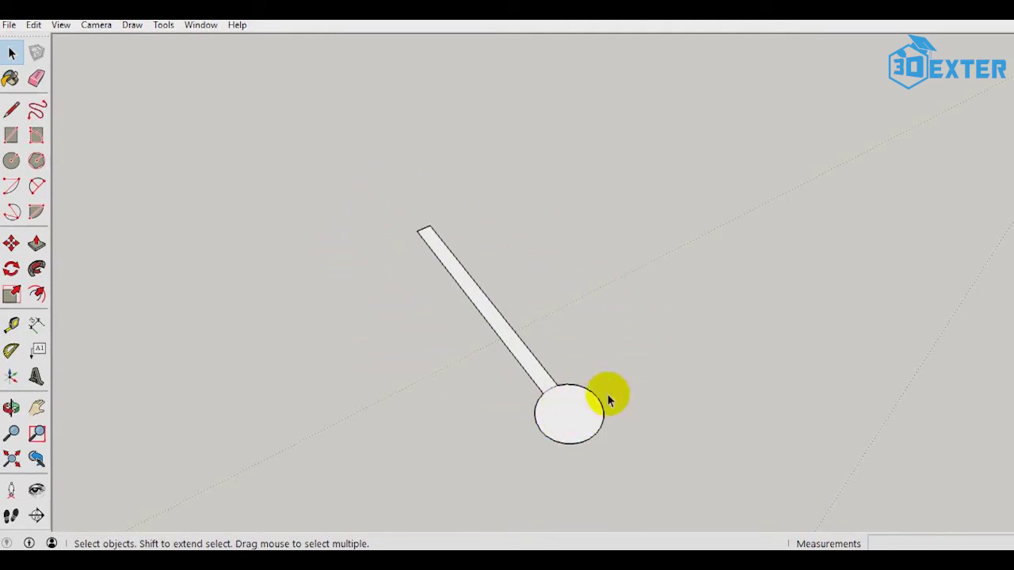
click(477, 294)
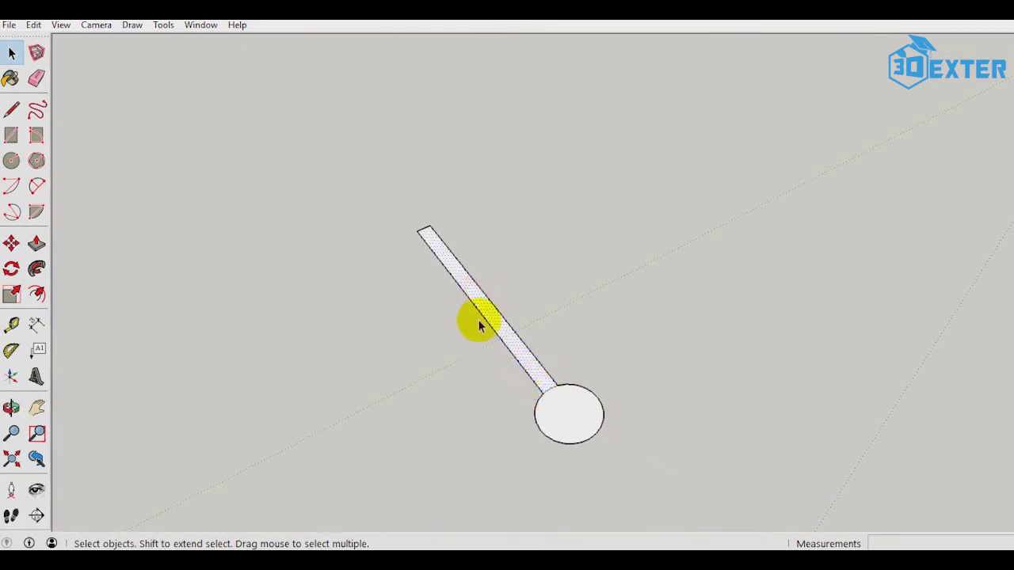
scroll(480, 317, up, 2)
scroll(549, 338, up, 3)
scroll(549, 338, up, 1)
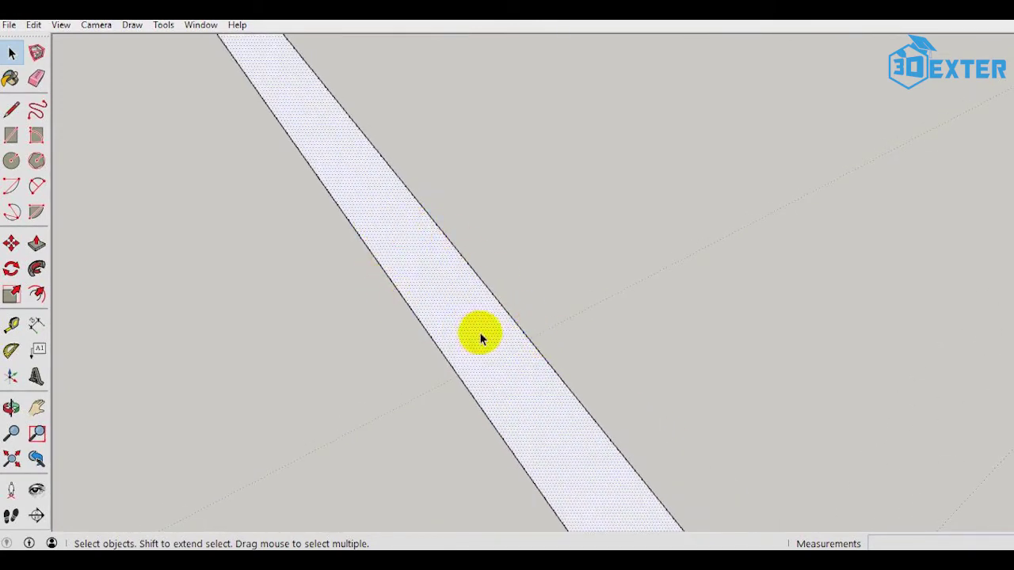
scroll(478, 341, down, 2)
scroll(479, 342, down, 2)
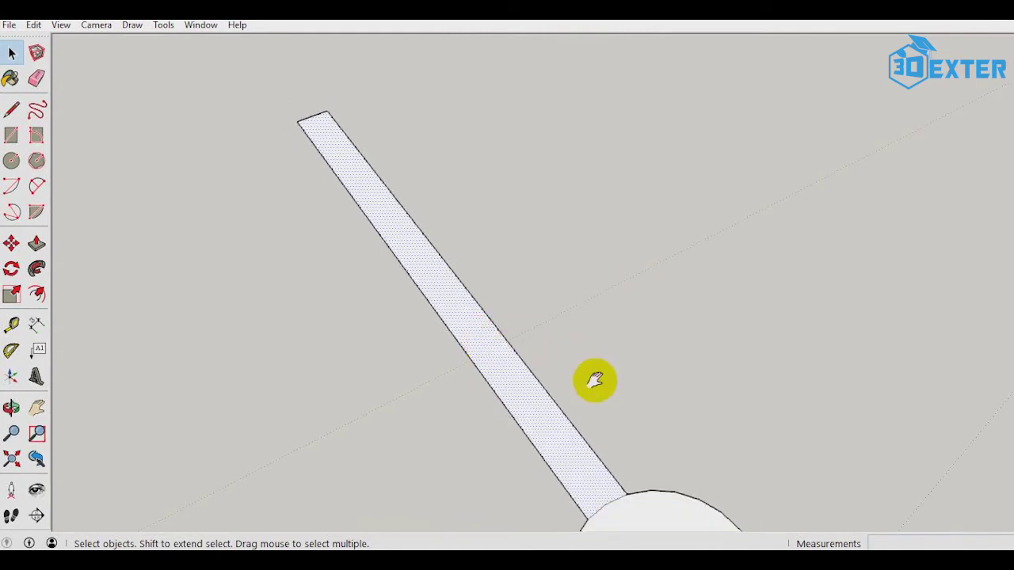
middle_drag(593, 380, 502, 298)
scroll(497, 294, down, 1)
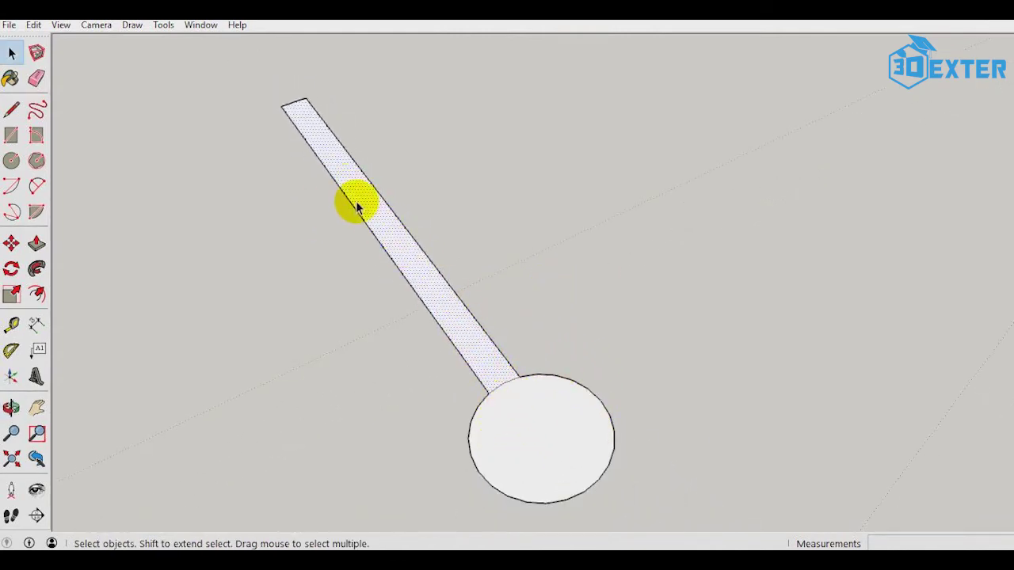
click(10, 270)
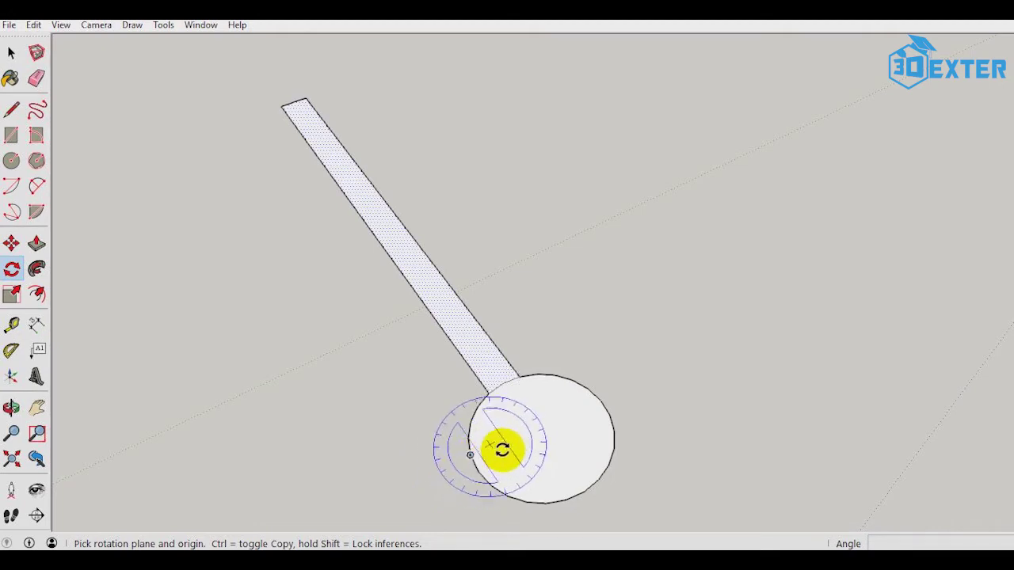
Rotate-copy the handle 60° about the circle's centre, then enter x6 for six spokes.
click(542, 435)
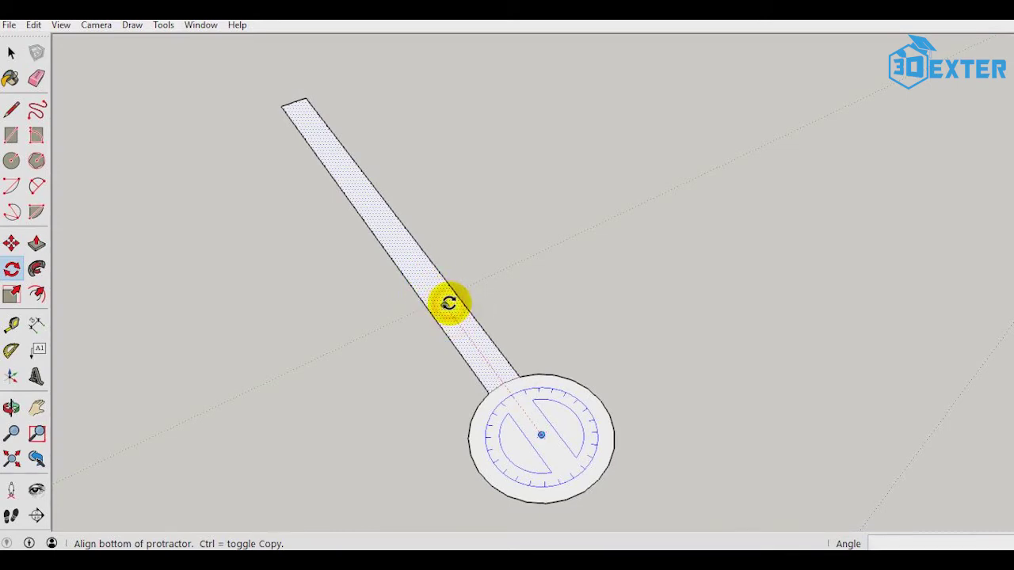
click(446, 304)
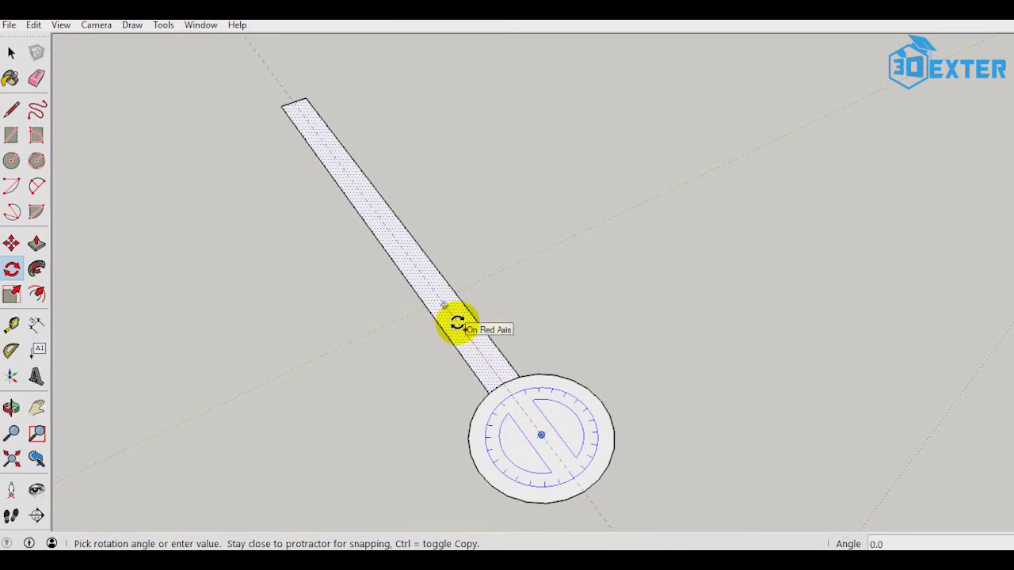
key(ctrl)
text(6)
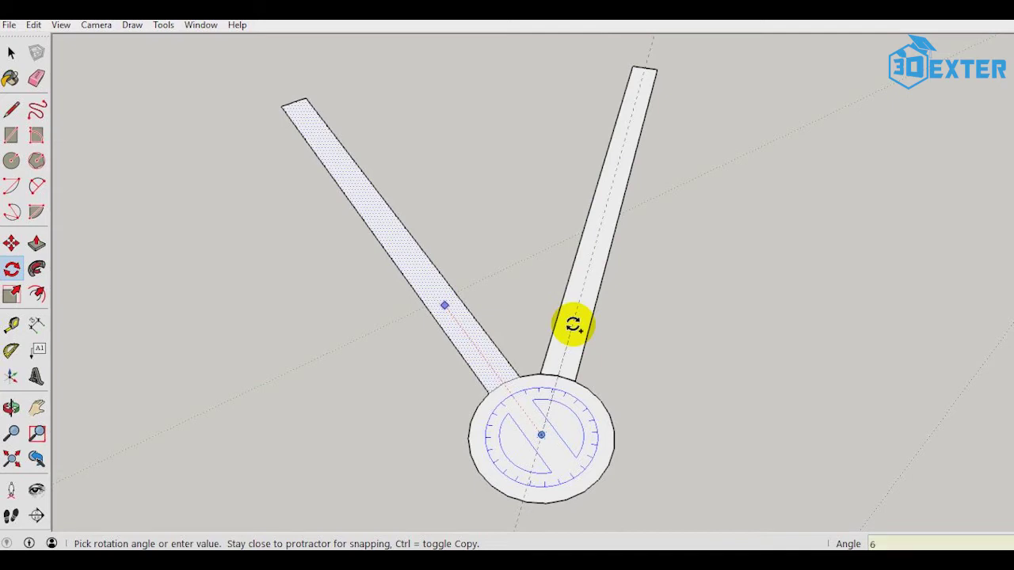
text(0)
key(Return)
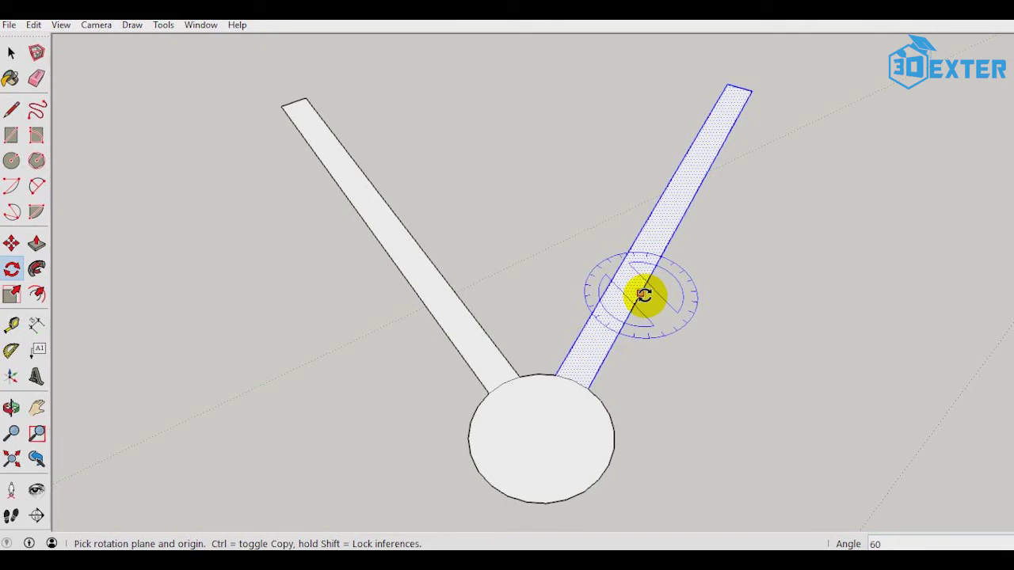
text(x6)
key(Return)
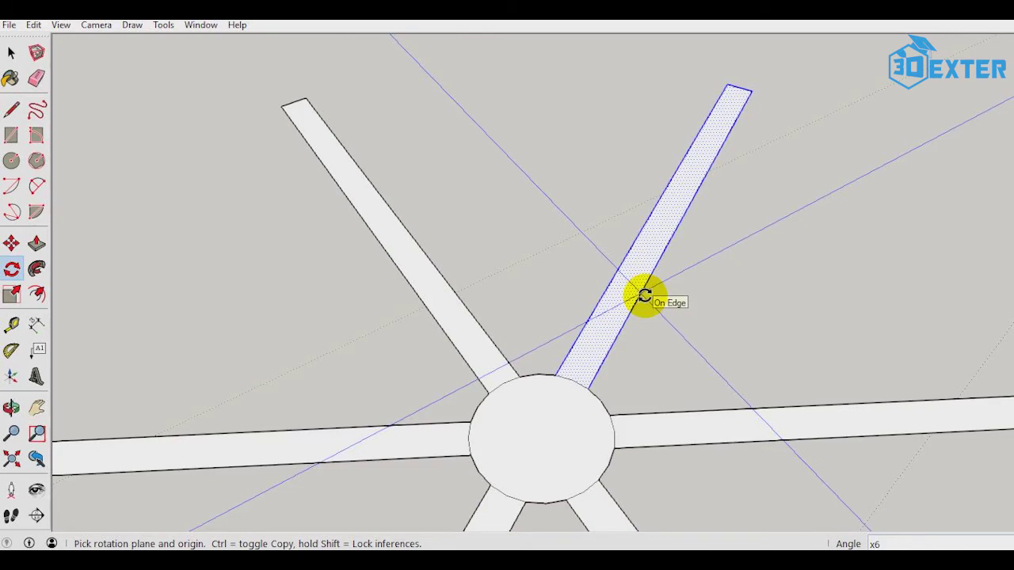
Inspect the six-spoke array, then undo it back to the single handle.
scroll(703, 339, down, 3)
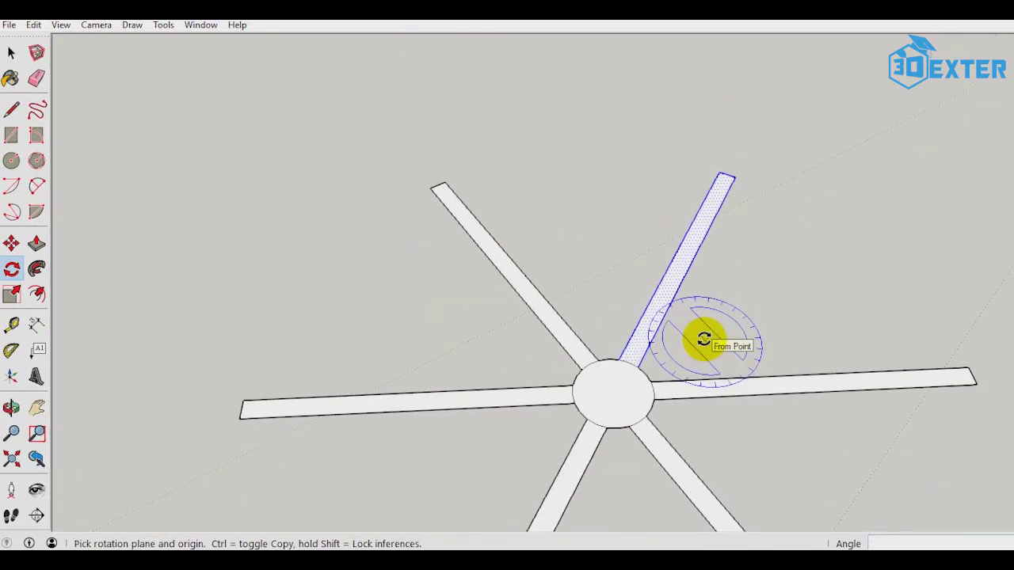
scroll(703, 339, down, 2)
scroll(703, 339, down, 2)
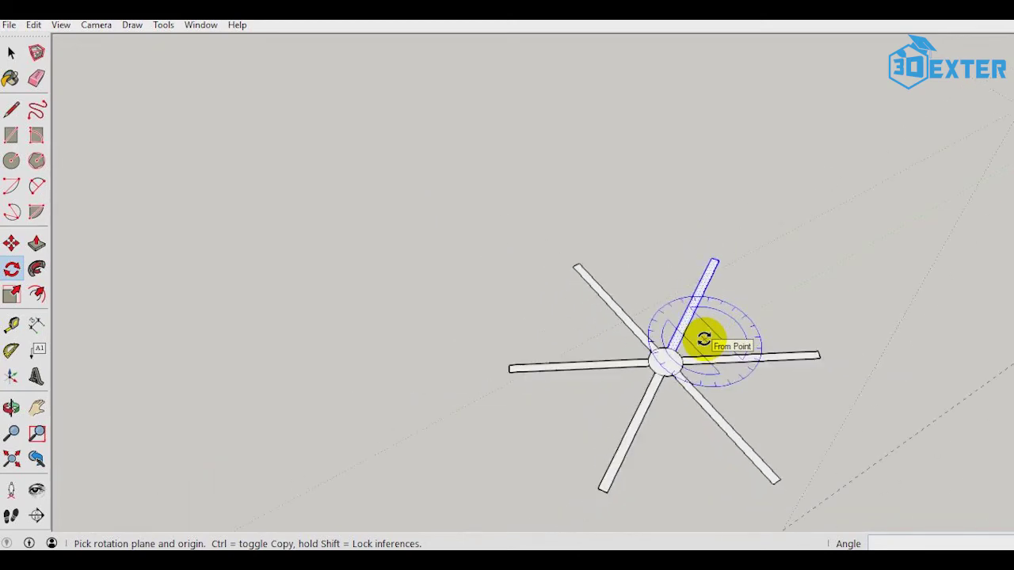
scroll(703, 339, up, 4)
mouse_move(719, 396)
middle_down()
mouse_move(663, 312)
mouse_move(525, 226)
middle_up()
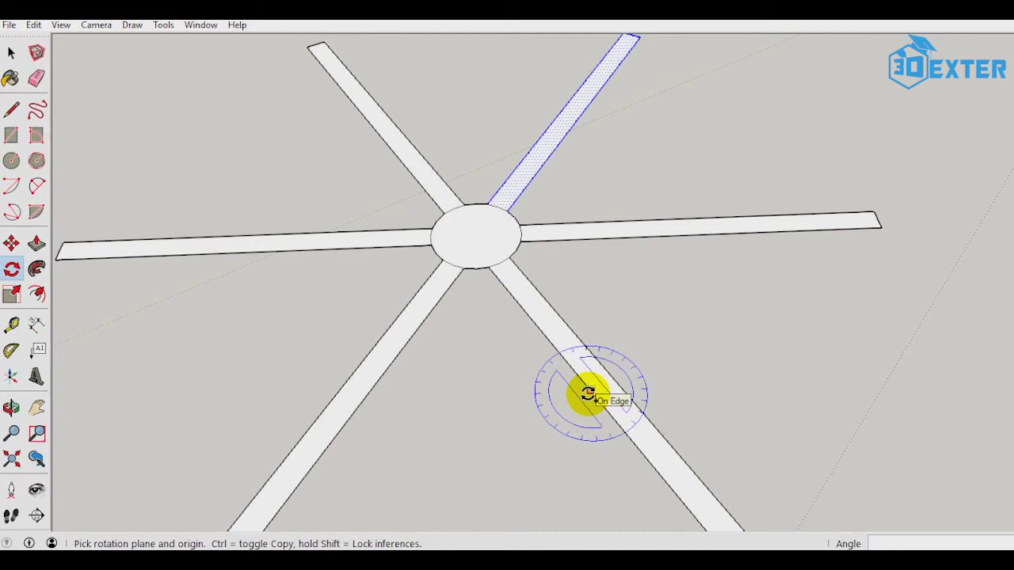
key(ctrl+z)
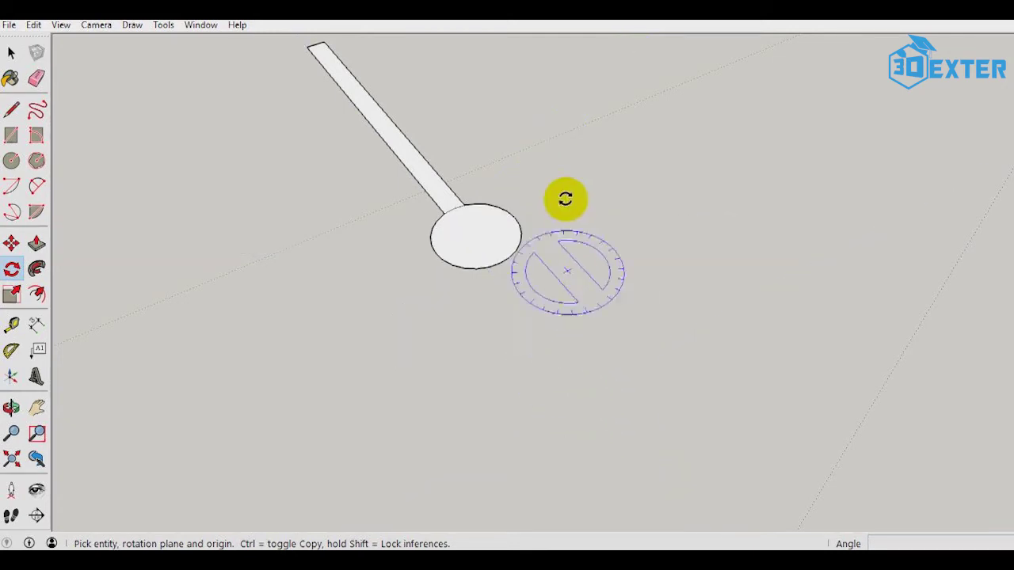
Reselect the handle face with the Select tool.
middle_drag(563, 199, 620, 310)
scroll(641, 327, up, 5)
scroll(641, 327, down, 4)
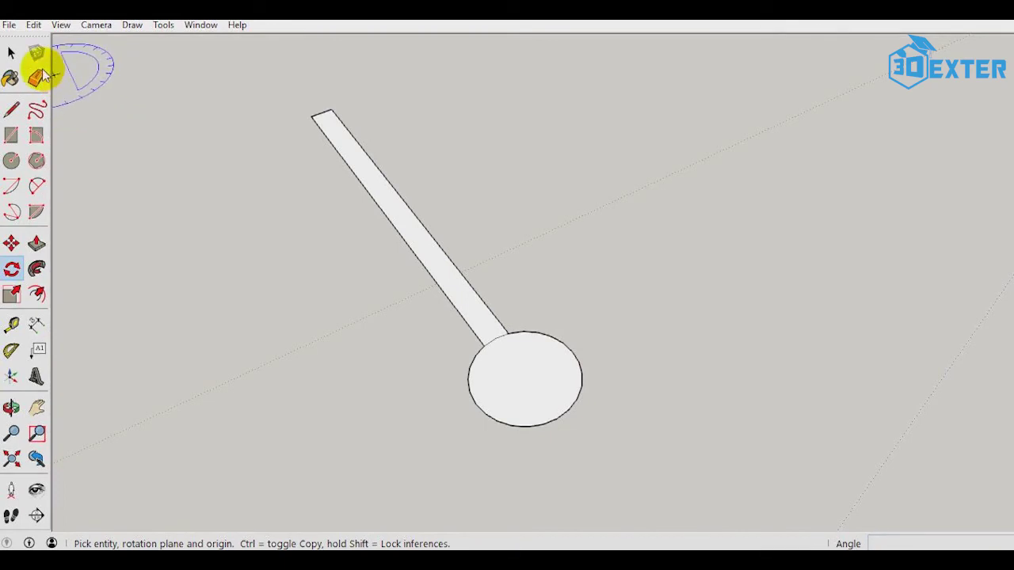
click(10, 54)
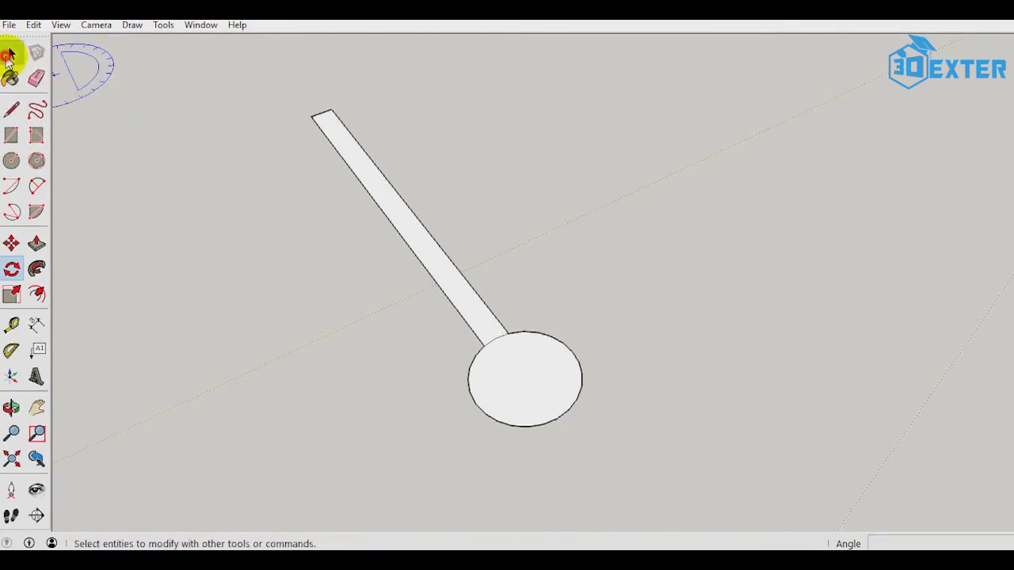
click(443, 275)
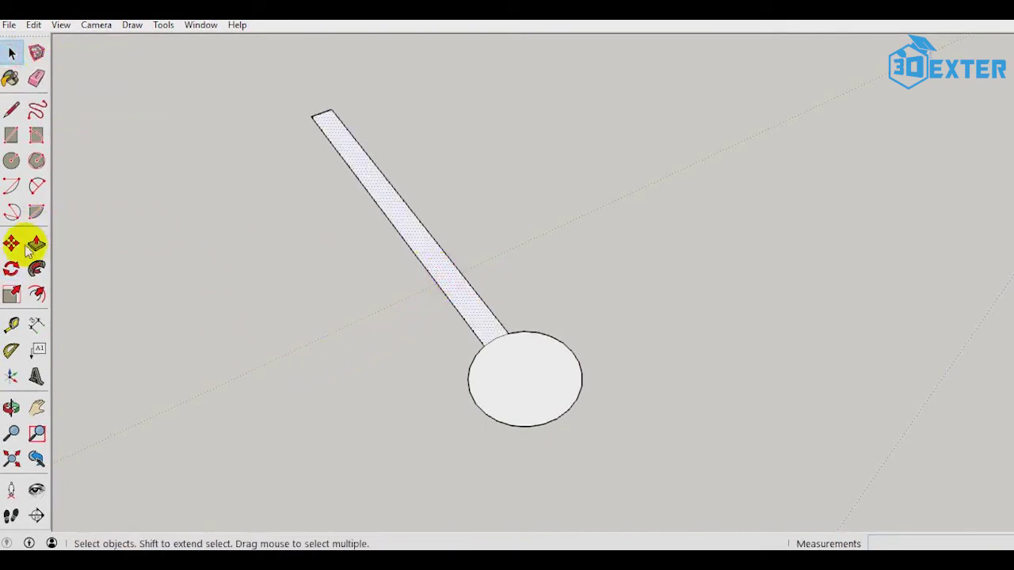
Rotate-copy the fin 60° about the hub centre and enter x6.
click(11, 269)
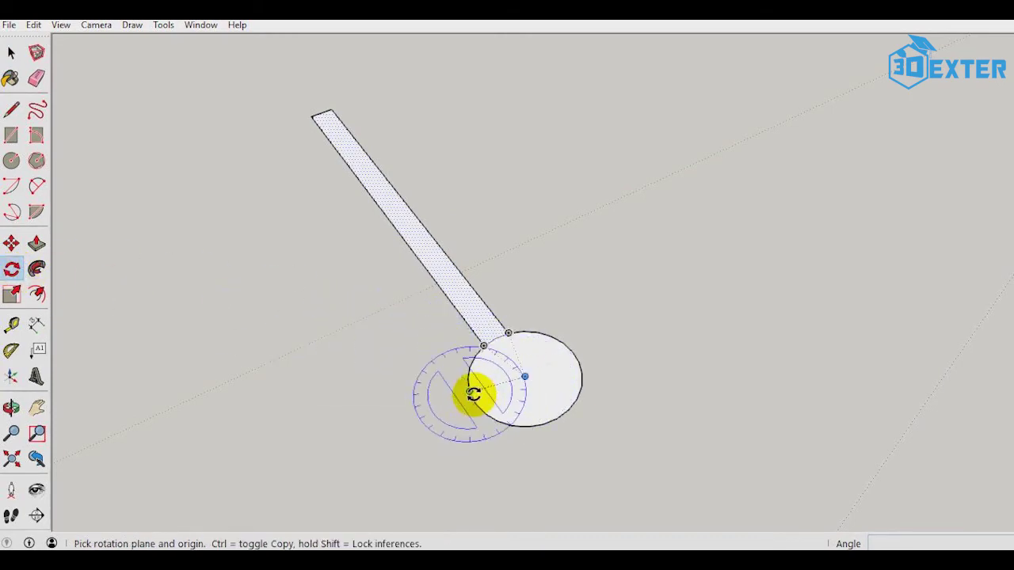
click(522, 379)
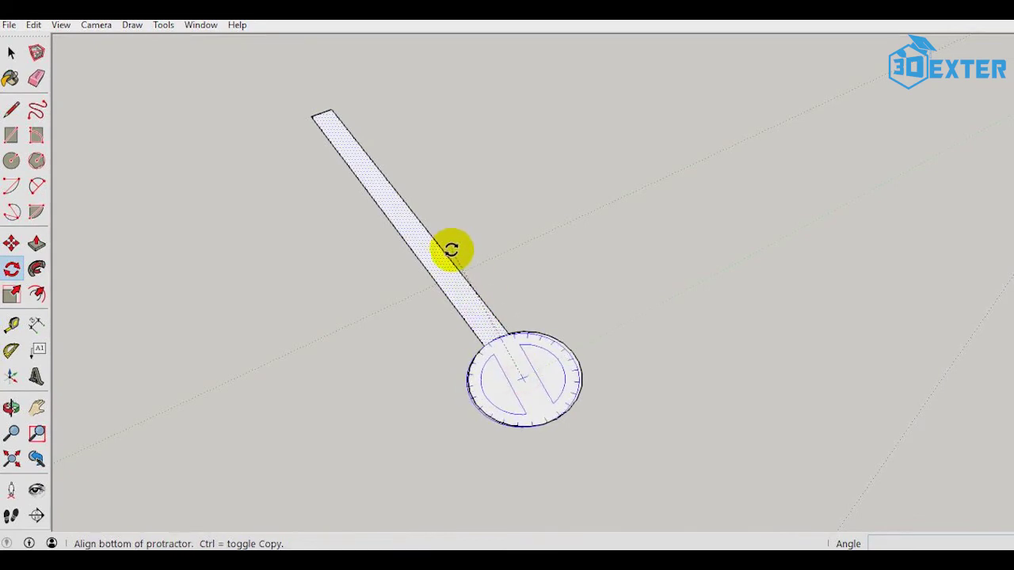
key(Escape)
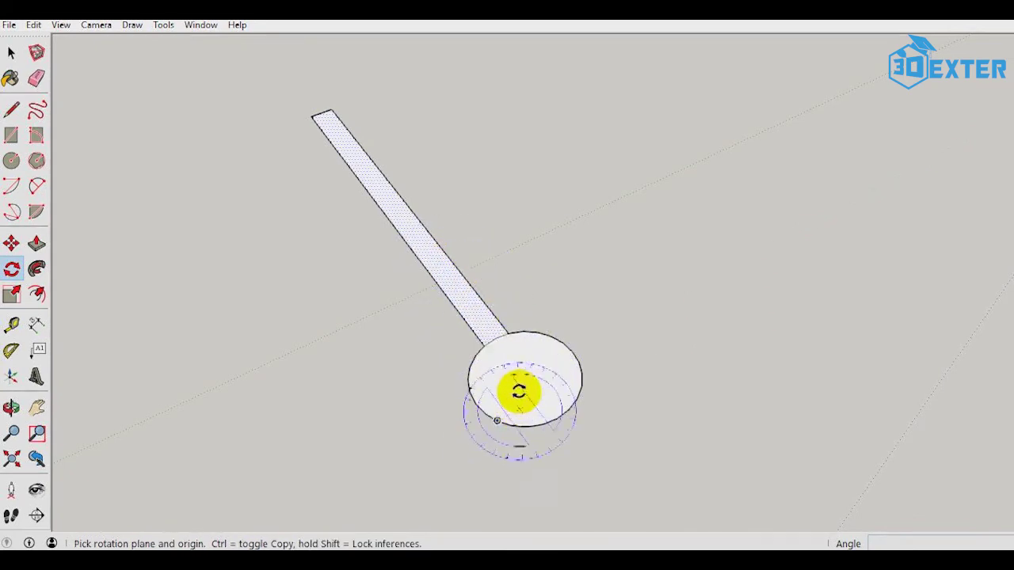
click(524, 376)
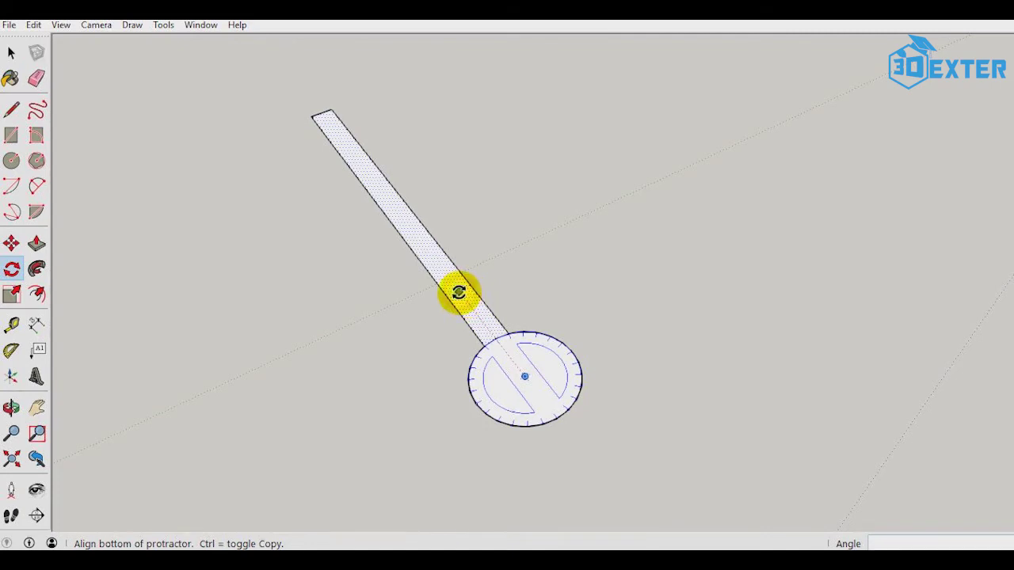
click(459, 292)
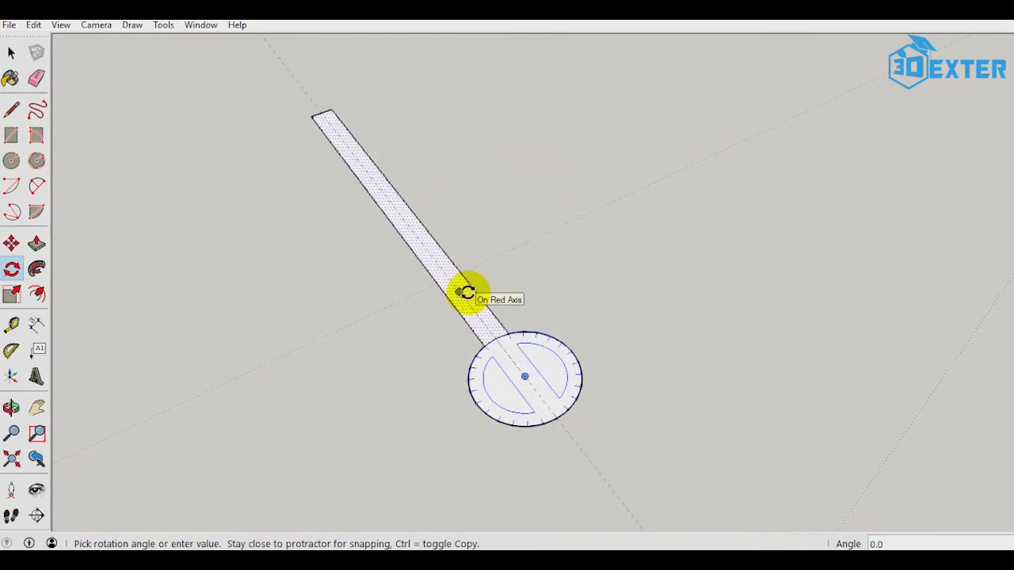
key(ctrl)
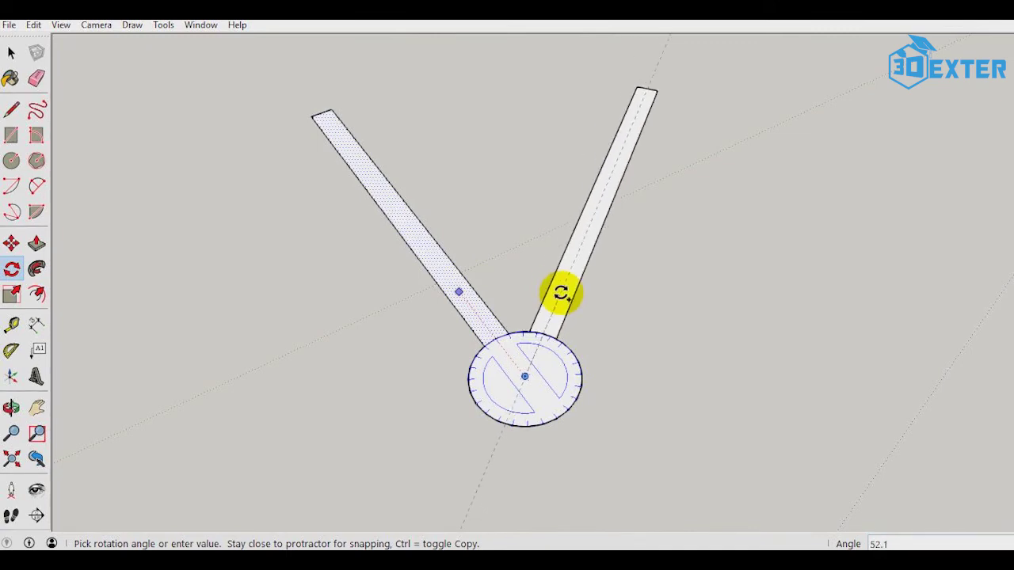
text(60)
click(561, 294)
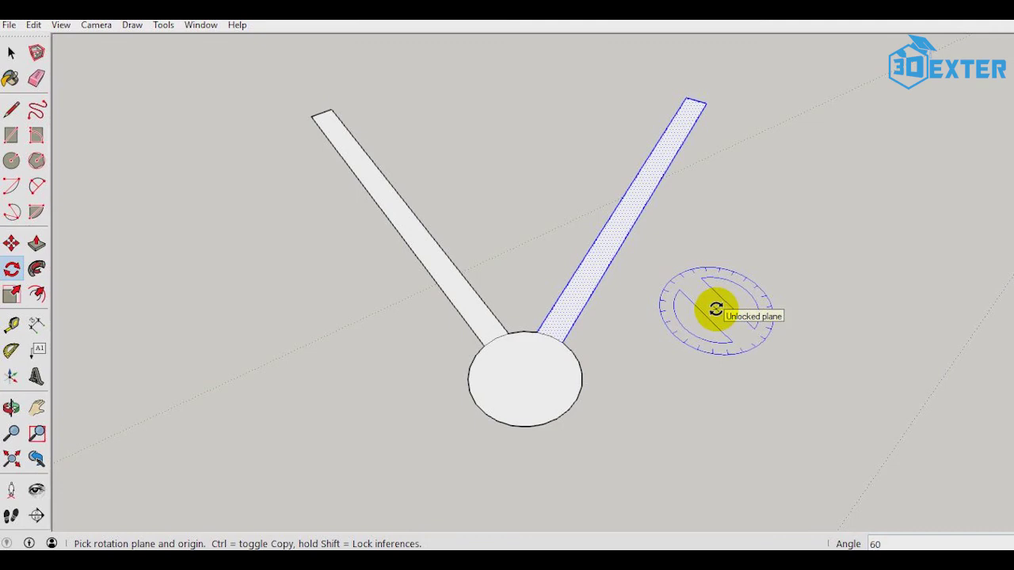
text(x)
text(6)
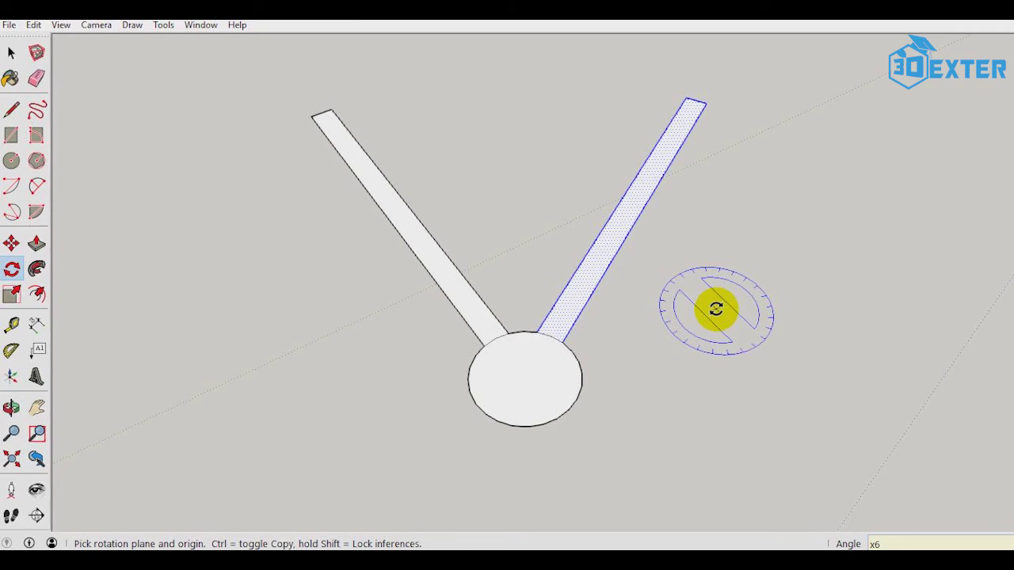
Apply the x6 array for six fins, then orbit out to view the wheel beside the hull.
key(Return)
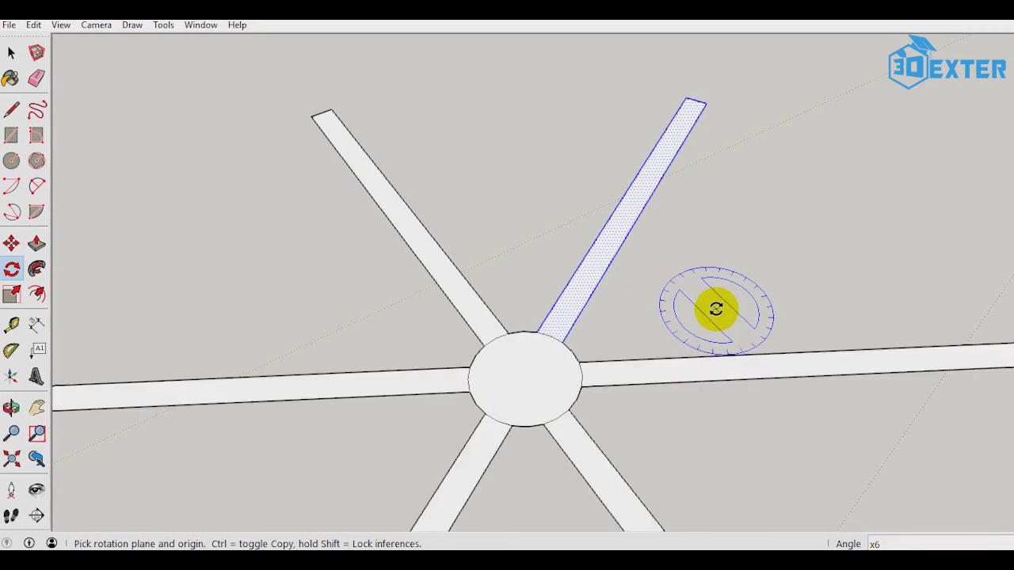
scroll(715, 309, down, 3)
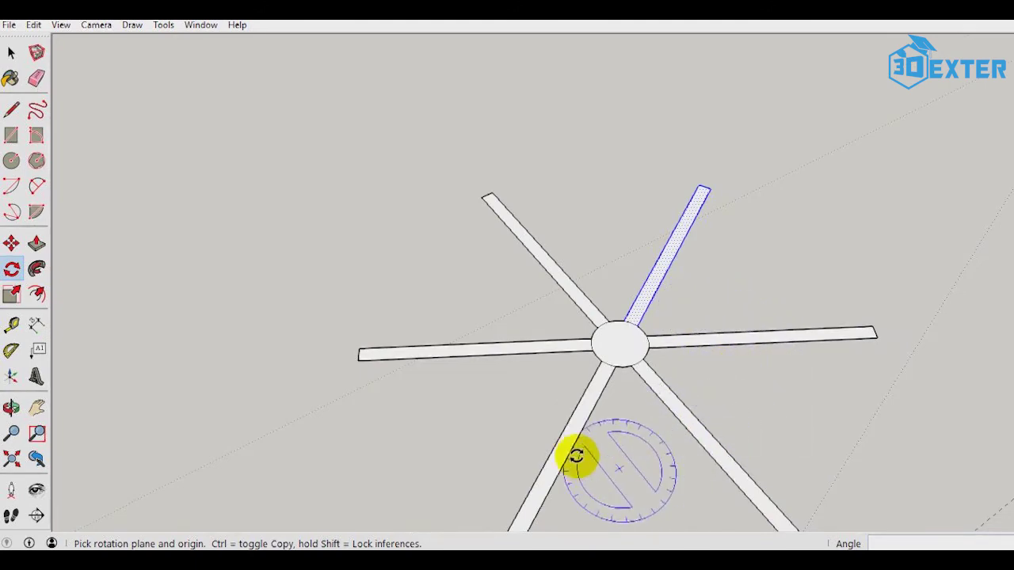
middle_drag(627, 502, 677, 404)
mouse_move(677, 404)
mouse_down()
mouse_move(498, 412)
mouse_move(645, 403)
mouse_move(562, 421)
mouse_move(584, 403)
mouse_up()
key(q)
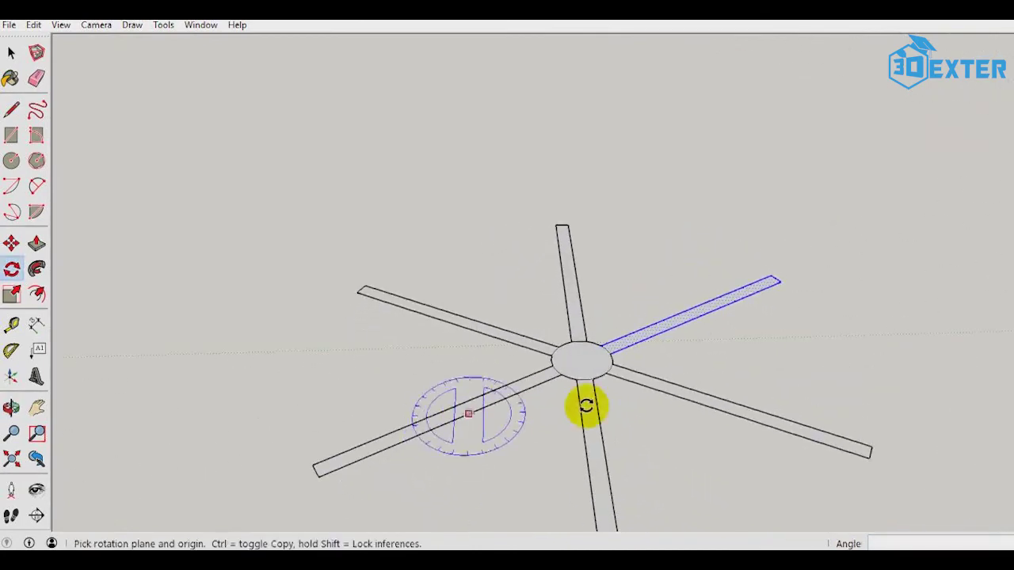
mouse_move(844, 425)
middle_down()
mouse_move(464, 430)
mouse_move(869, 407)
mouse_move(288, 410)
middle_up()
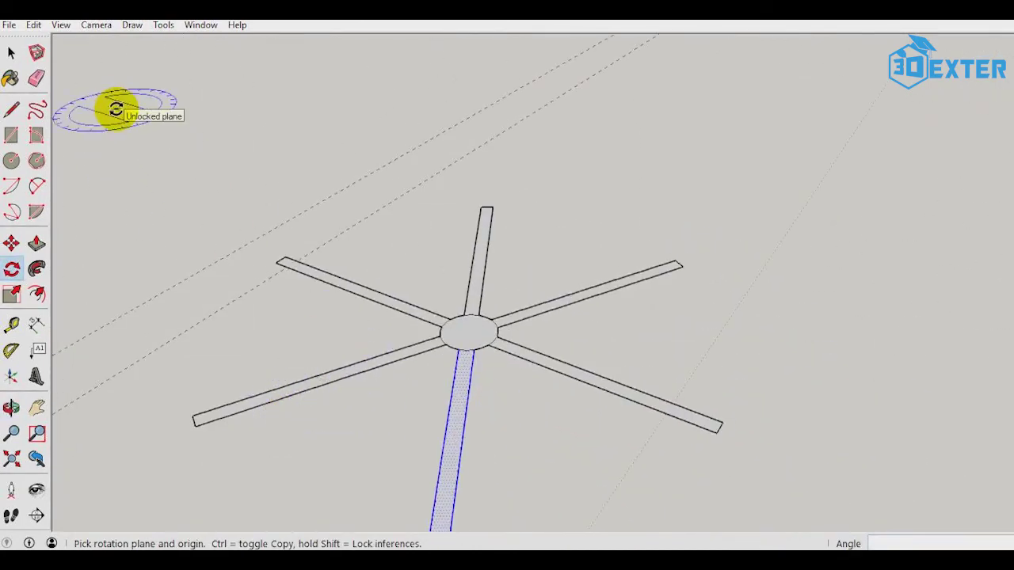
scroll(82, 123, down, 1)
middle_drag(81, 123, 362, 242)
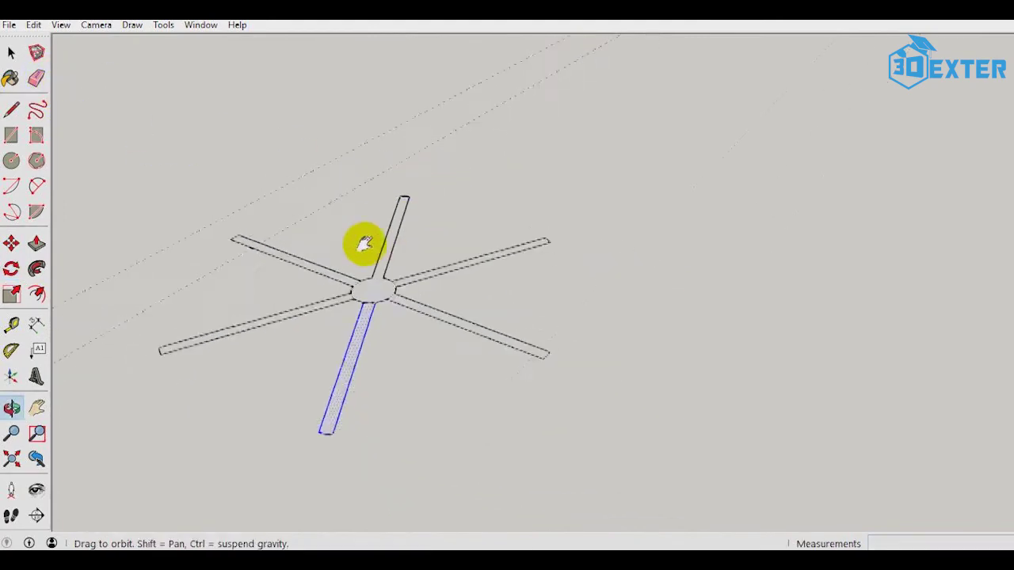
scroll(426, 288, down, 2)
scroll(430, 285, down, 2)
scroll(392, 307, down, 2)
middle_drag(392, 306, 506, 215)
Measure the 45 mm span across the hull opening with the Tape Measure.
click(13, 337)
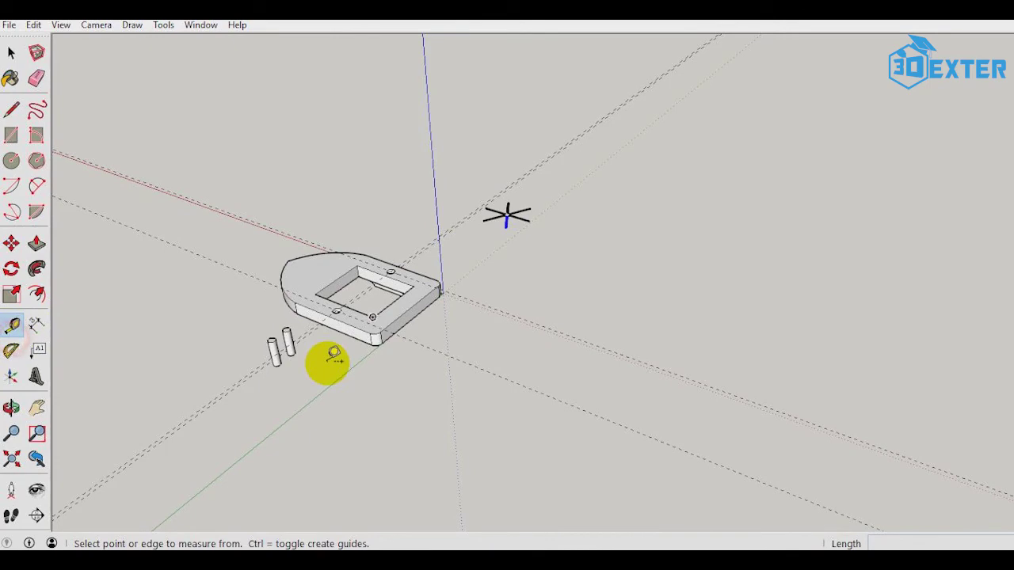
scroll(333, 357, up, 5)
mouse_move(429, 311)
middle_down()
mouse_move(452, 317)
mouse_move(503, 284)
mouse_move(407, 328)
middle_up()
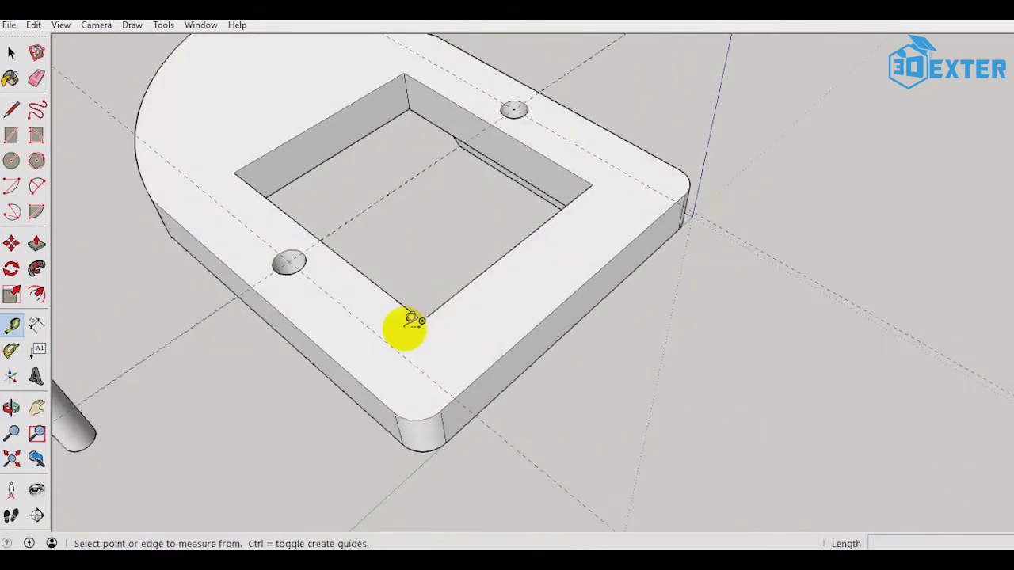
click(423, 320)
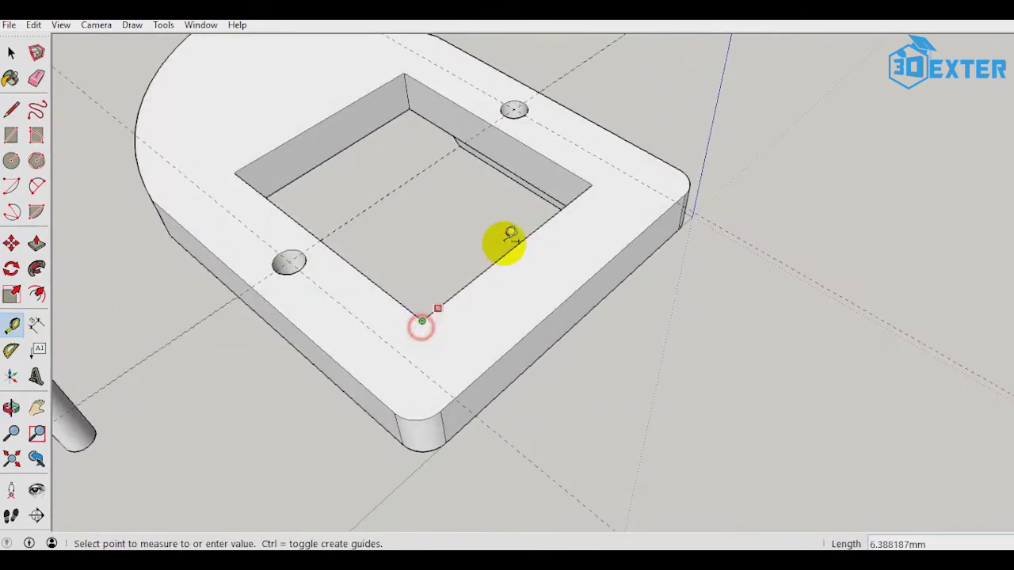
click(592, 183)
scroll(712, 164, down, 3)
middle_drag(792, 140, 625, 339)
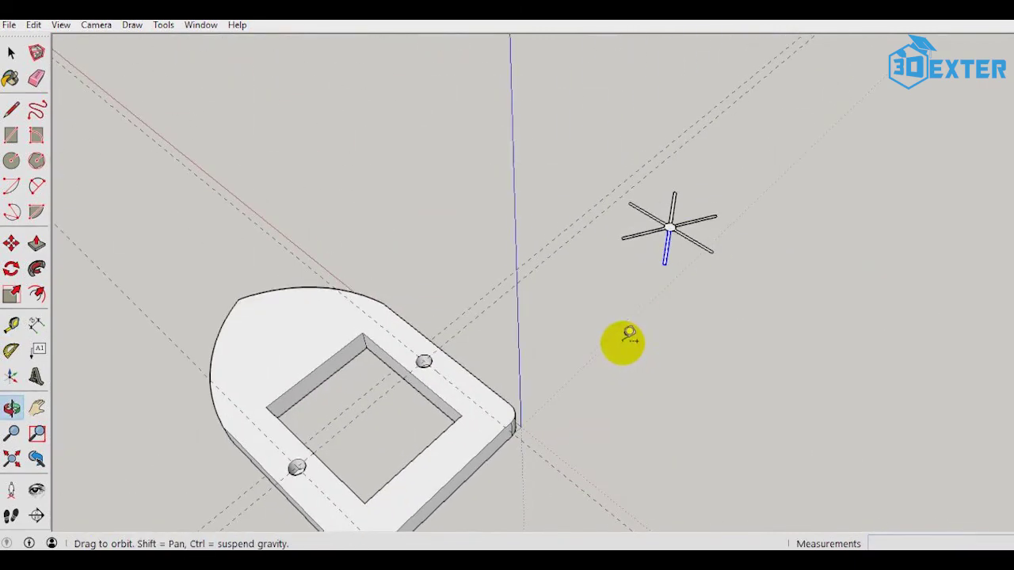
click(682, 239)
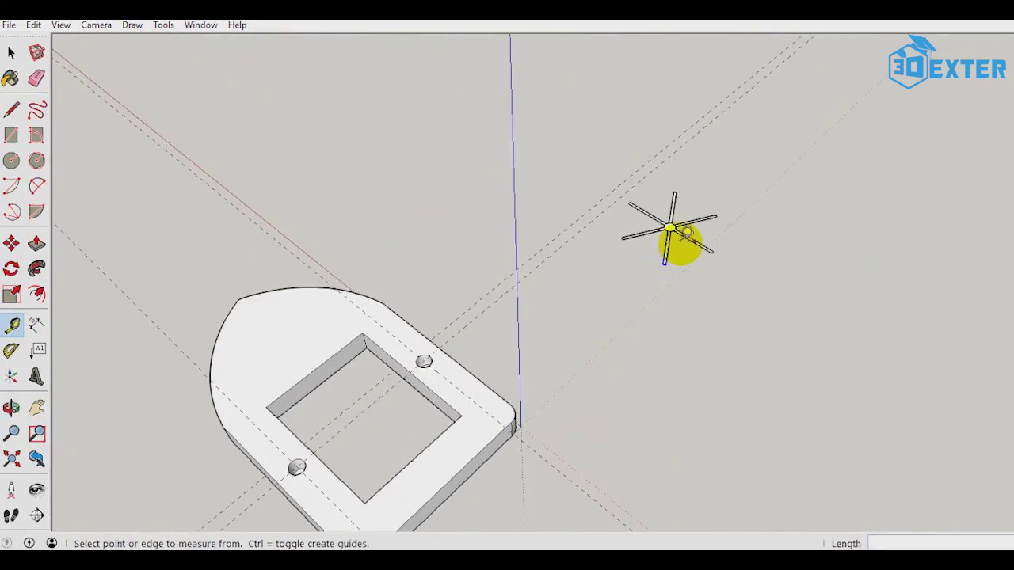
scroll(675, 236, up, 2)
scroll(684, 221, up, 2)
scroll(679, 226, up, 3)
scroll(681, 226, up, 2)
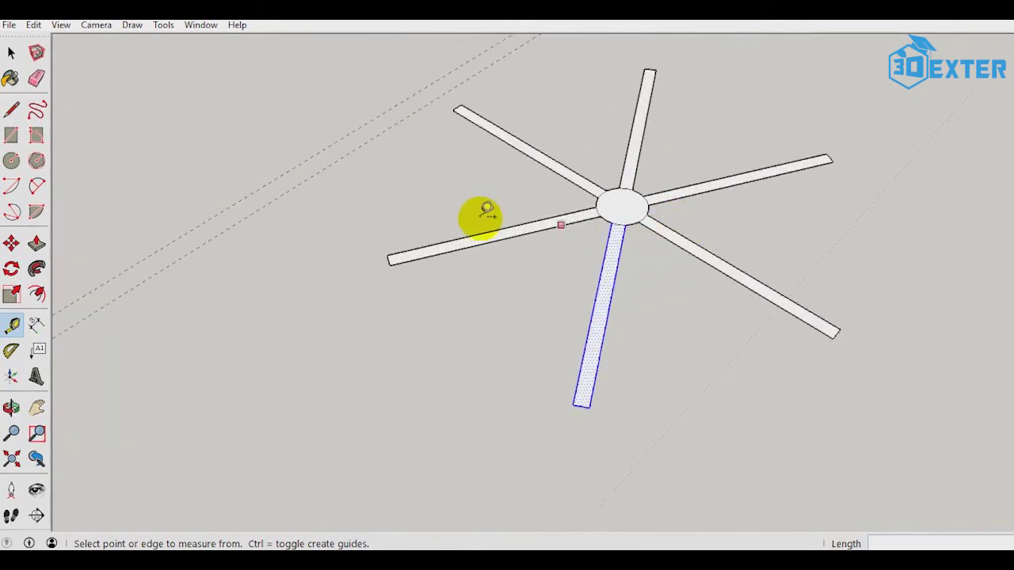
scroll(486, 210, down, 2)
scroll(502, 159, down, 2)
Erase the hub edges at the fin junctions, merging the star into one face.
click(36, 78)
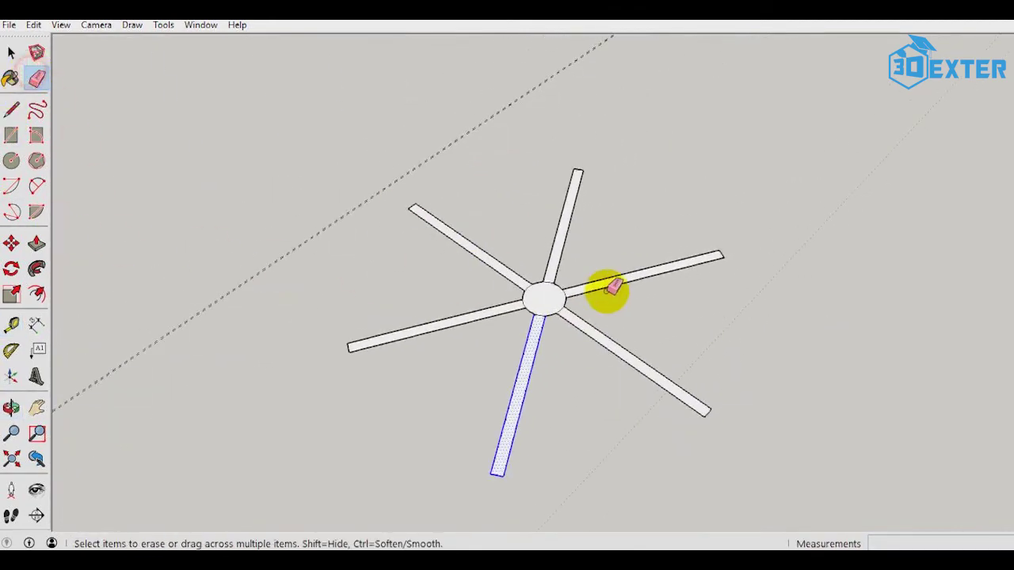
scroll(590, 290, up, 1)
scroll(525, 282, up, 2)
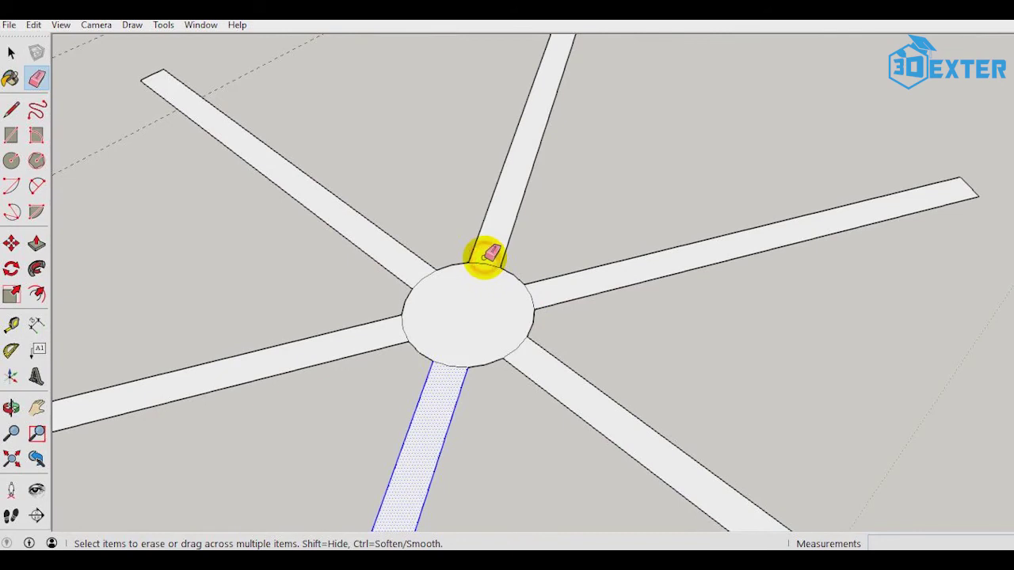
mouse_move(489, 255)
mouse_down()
mouse_move(524, 331)
mouse_move(455, 360)
mouse_move(404, 328)
mouse_move(418, 283)
mouse_up()
scroll(447, 317, down, 3)
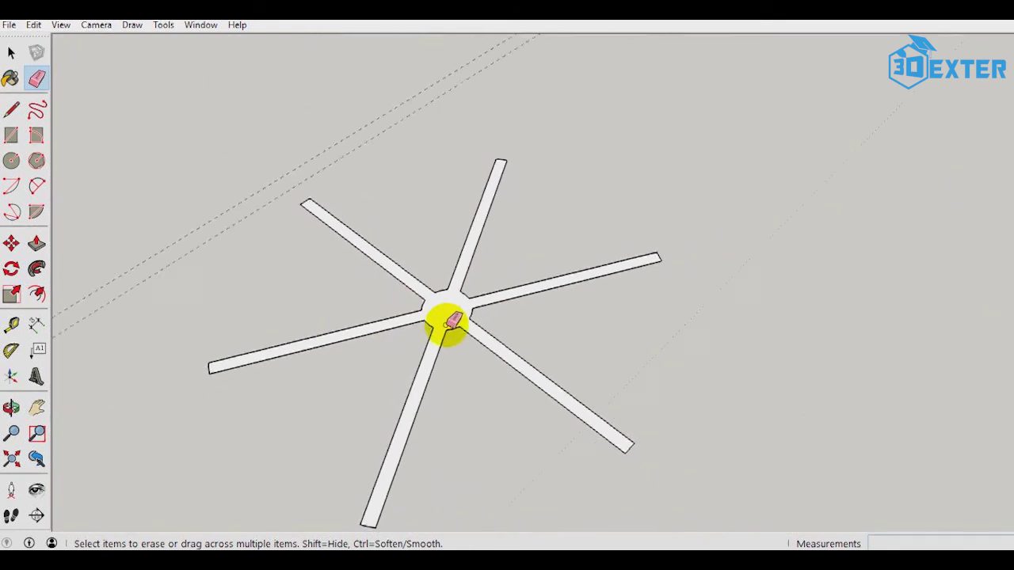
middle_drag(448, 325, 468, 343)
Push/Pull the six-fin star face up 35 mm into a solid paddle wheel.
click(37, 242)
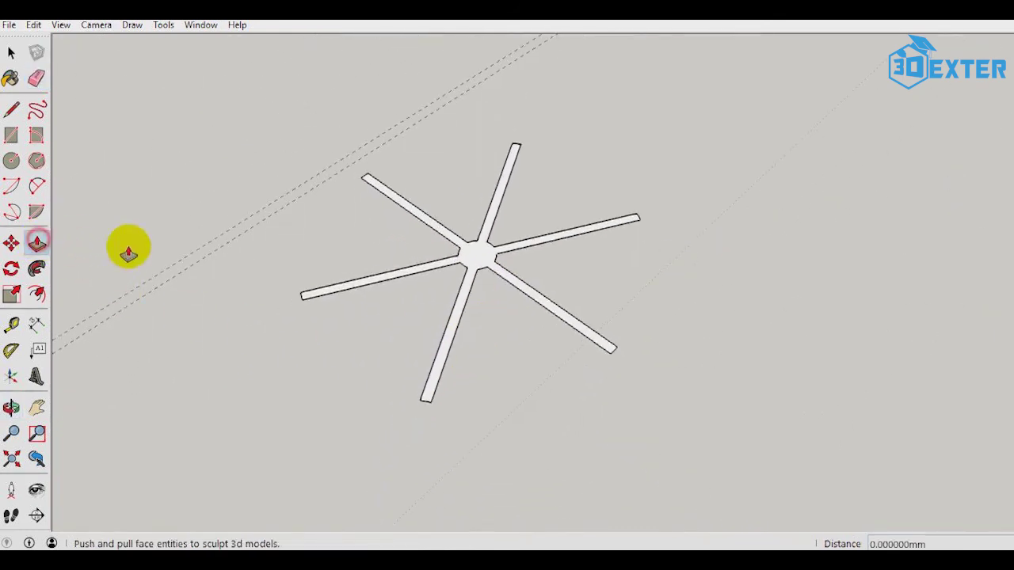
drag(482, 254, 494, 229)
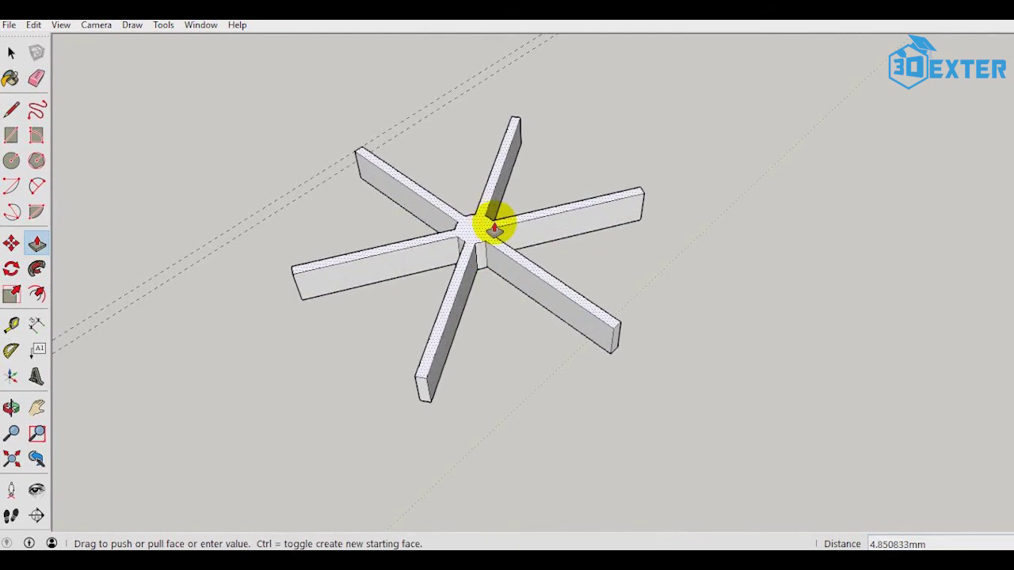
text(35)
key(Return)
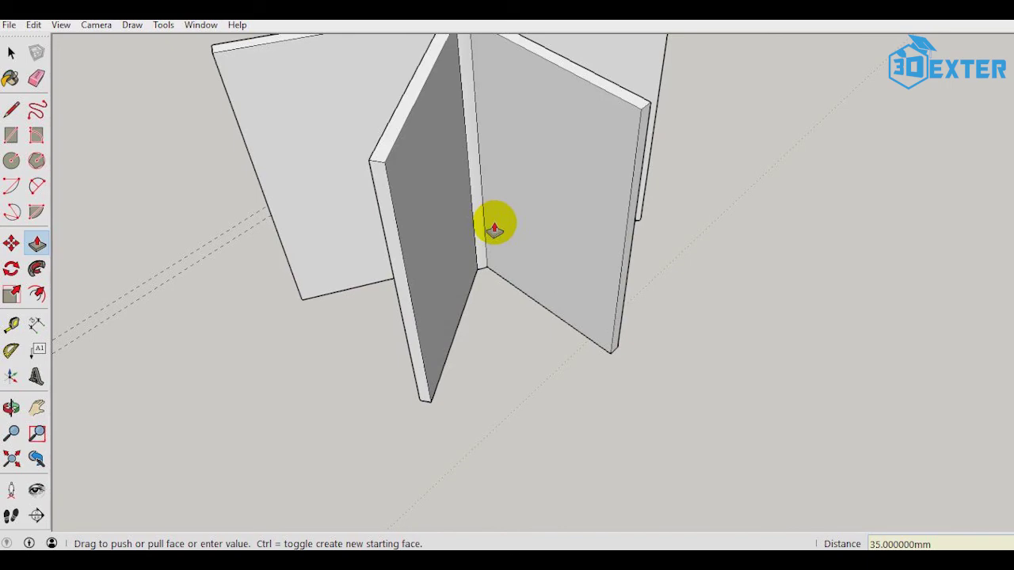
scroll(493, 227, down, 5)
scroll(494, 227, down, 3)
mouse_move(650, 165)
middle_down()
mouse_move(602, 219)
mouse_move(447, 293)
middle_up()
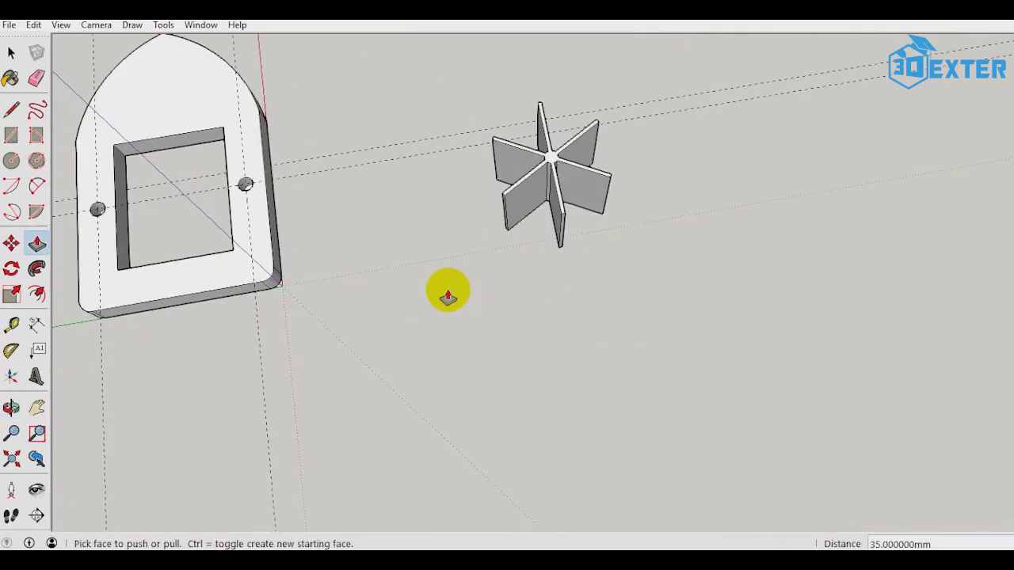
scroll(430, 256, down, 3)
middle_drag(624, 230, 645, 231)
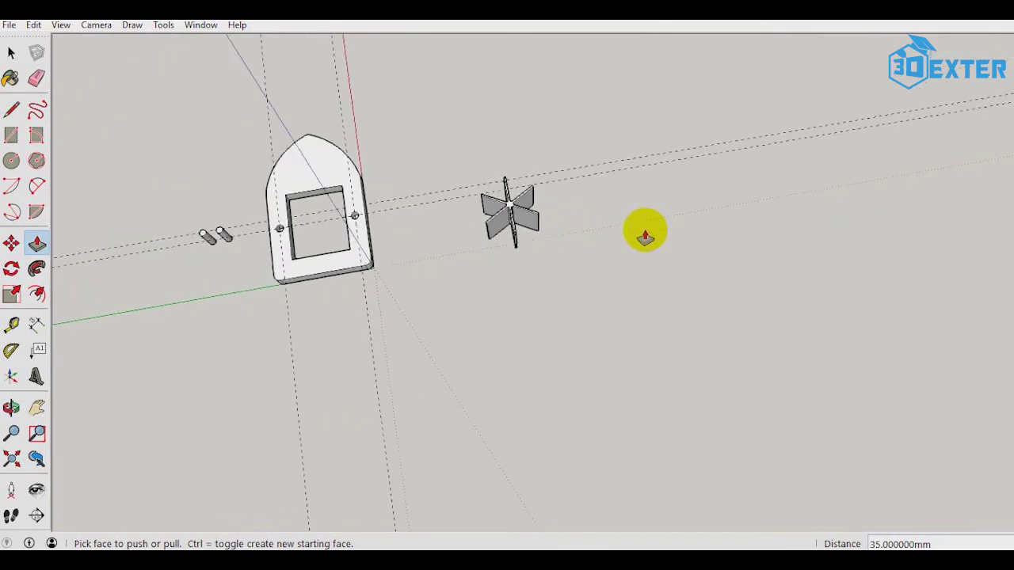
scroll(646, 234, down, 1)
click(11, 52)
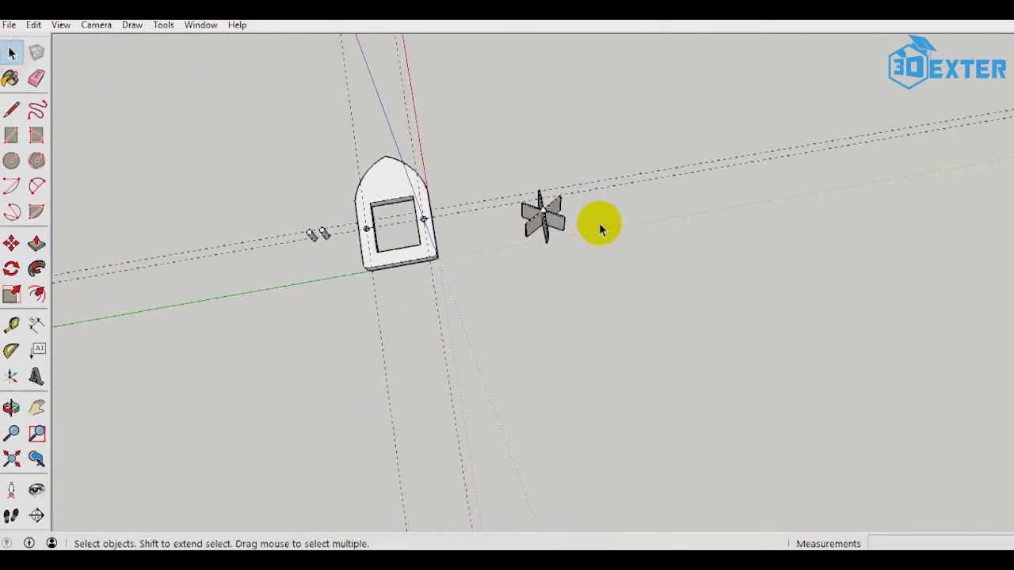
scroll(586, 225, up, 4)
scroll(372, 206, down, 2)
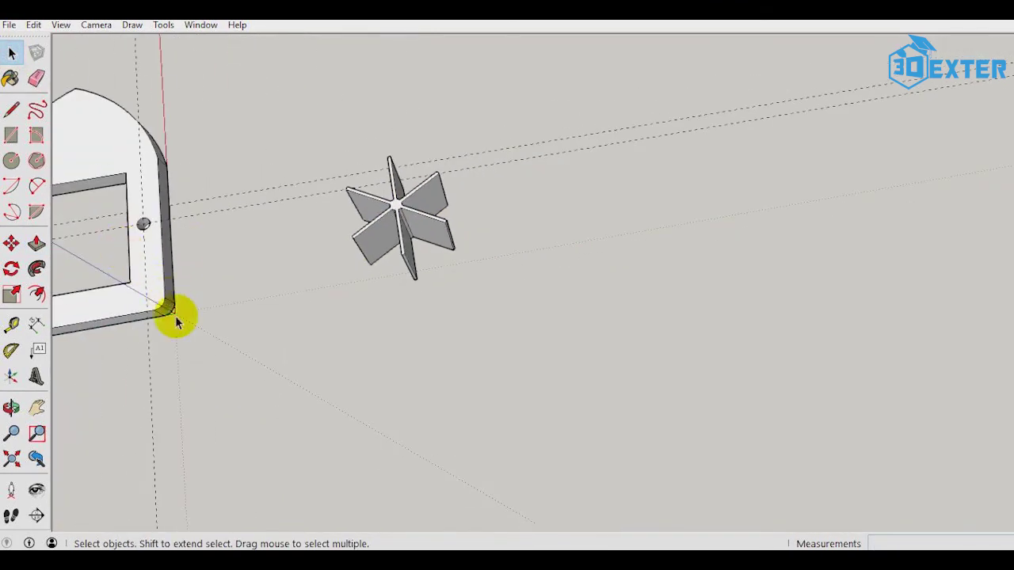
mouse_move(176, 321)
middle_down()
mouse_move(357, 237)
mouse_move(362, 393)
mouse_move(506, 339)
mouse_move(501, 375)
mouse_move(423, 507)
mouse_move(645, 378)
middle_up()
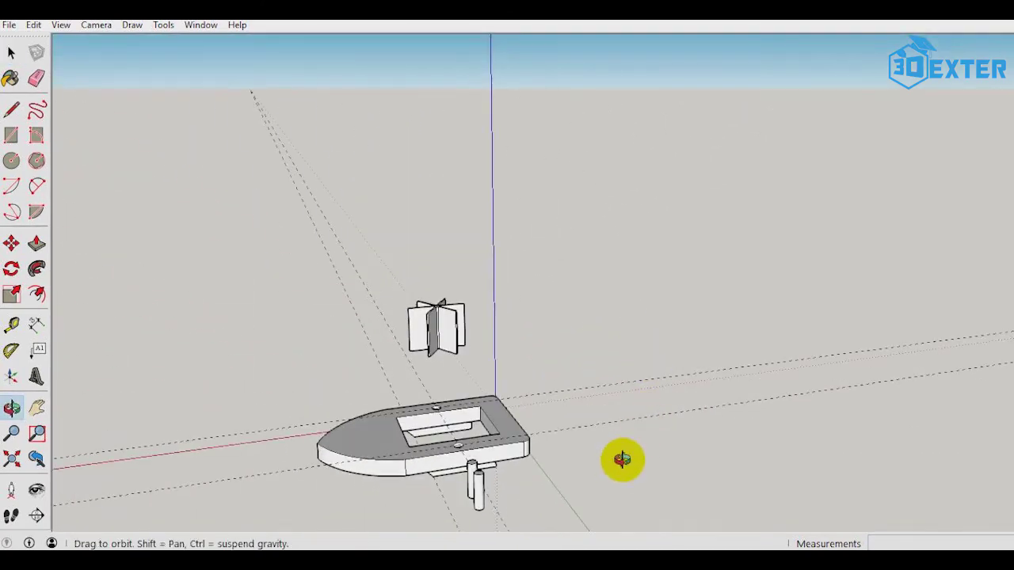
middle_drag(622, 459, 692, 402)
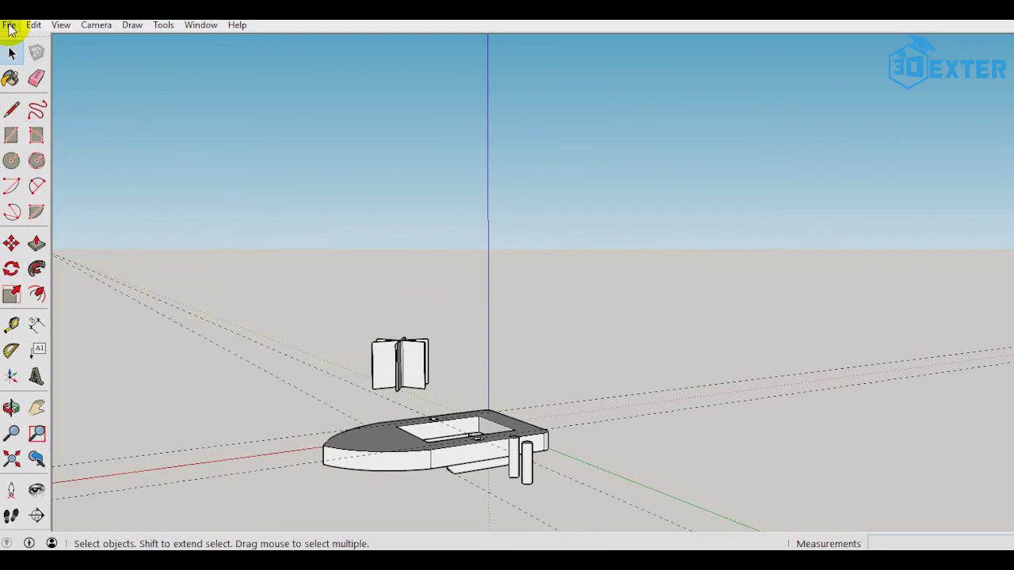
scroll(346, 357, down, 3)
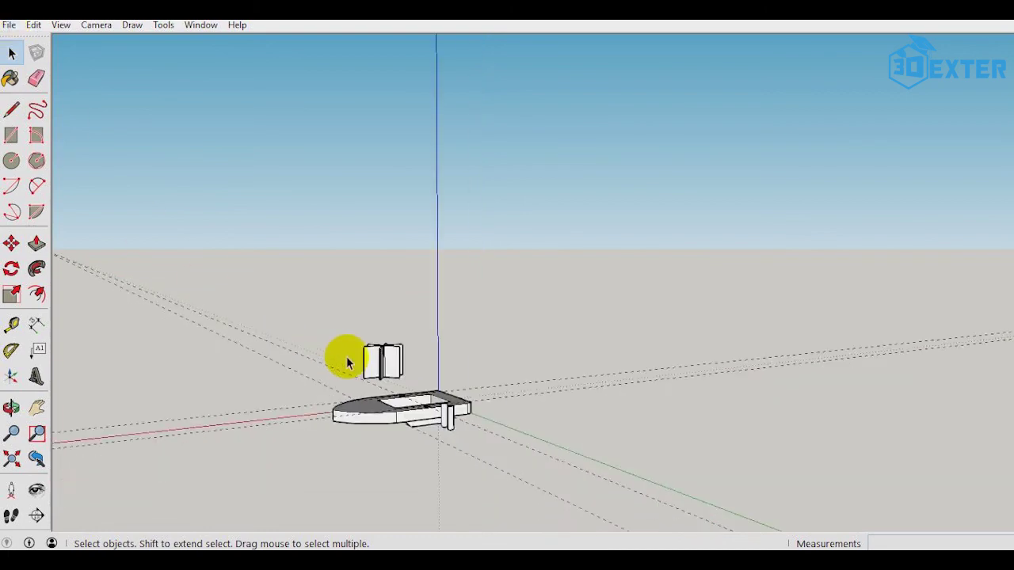
middle_drag(297, 446, 509, 472)
mouse_move(185, 408)
middle_down()
mouse_move(362, 356)
mouse_move(418, 525)
middle_up()
middle_drag(829, 388, 679, 444)
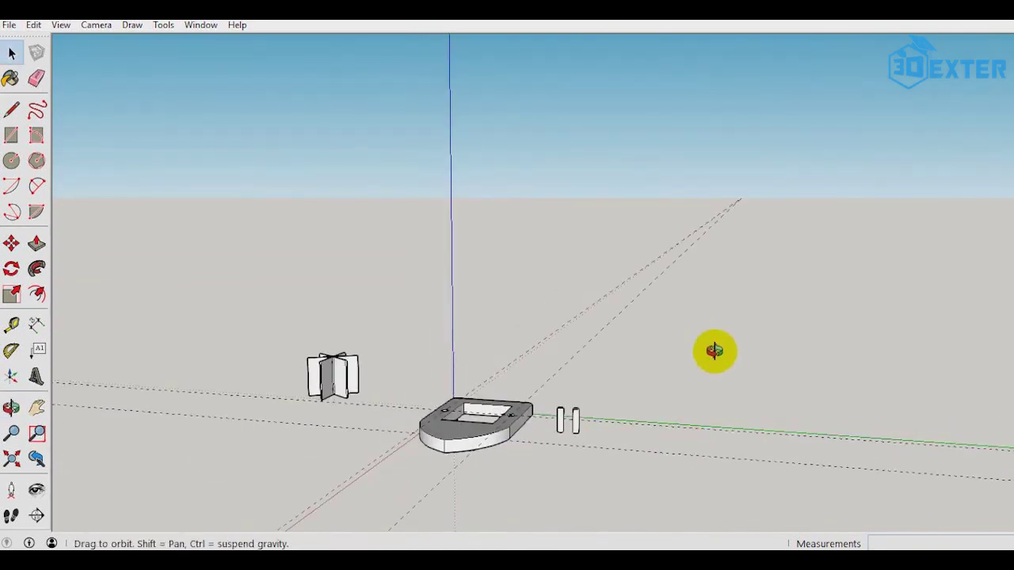
middle_drag(713, 351, 608, 427)
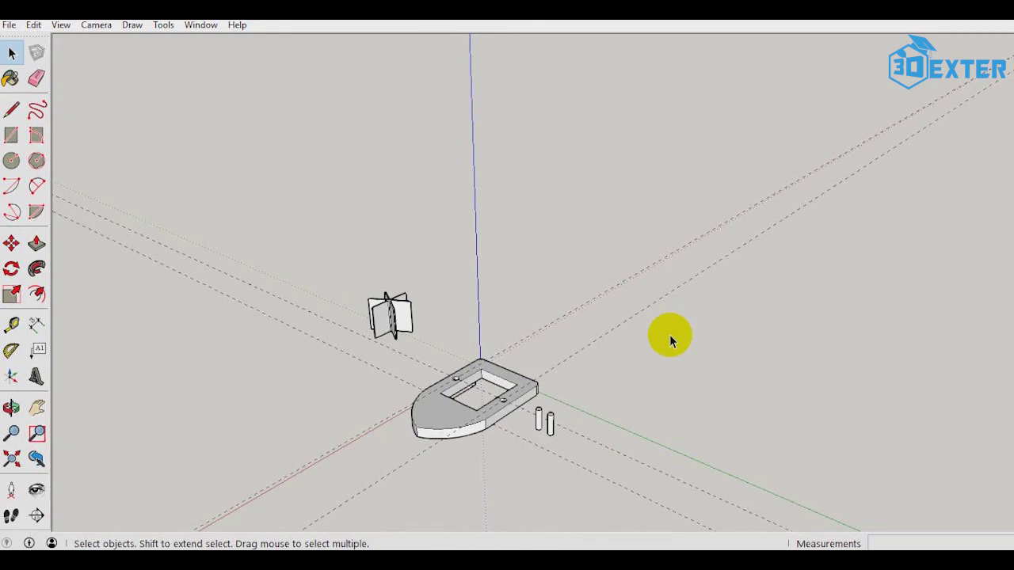
key(o)
mouse_move(706, 357)
mouse_down()
mouse_move(506, 385)
mouse_move(651, 318)
mouse_up()
key(space)
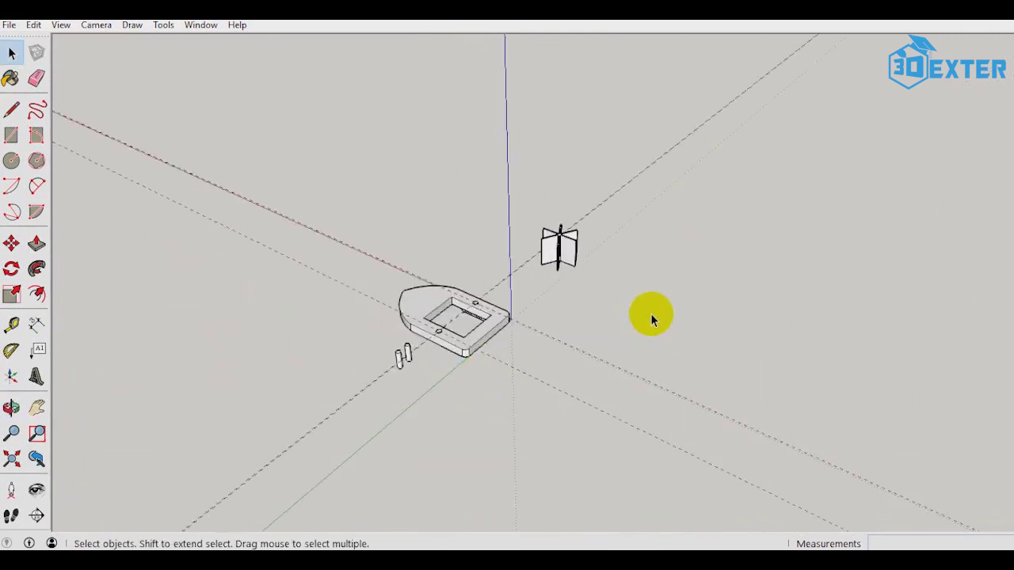